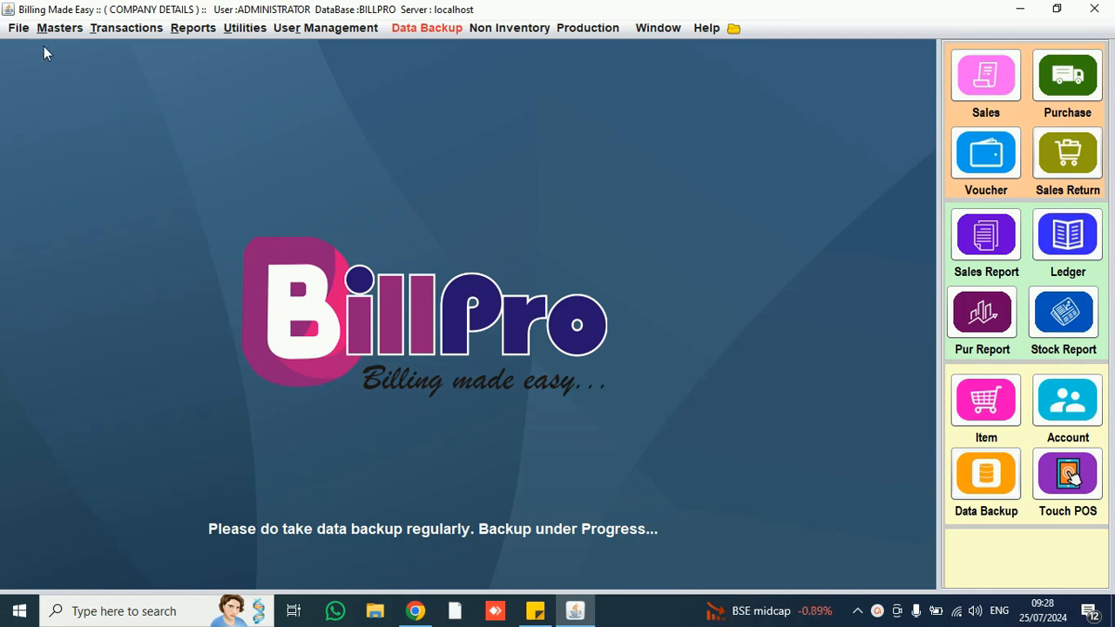
Review the company name, address, phone and GSTIN fields in the company parameters
left_click(16, 31)
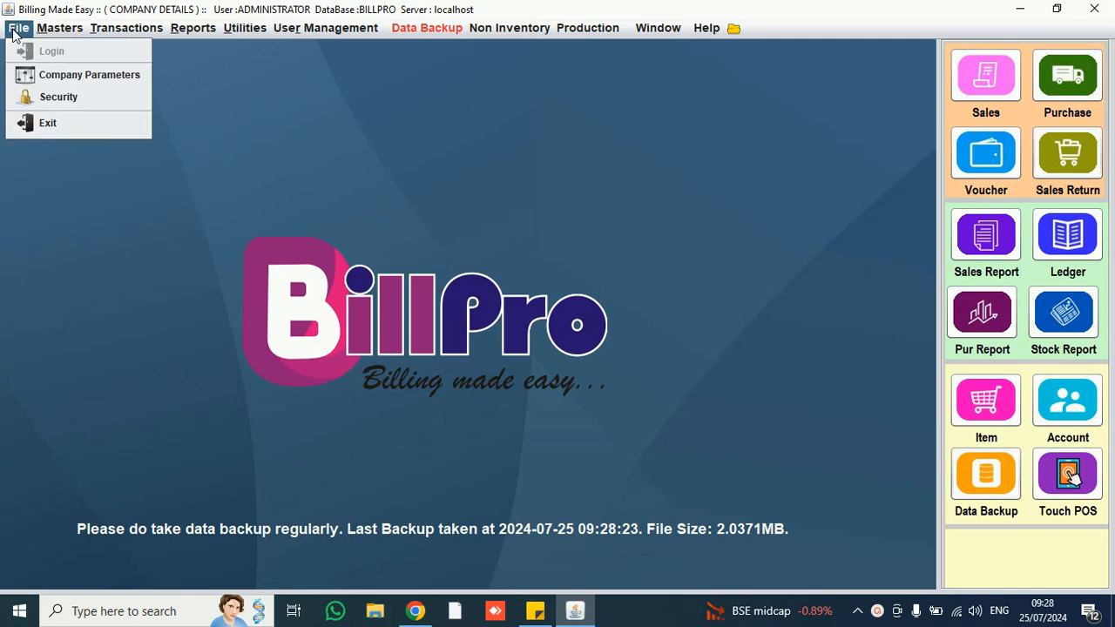
left_click(52, 76)
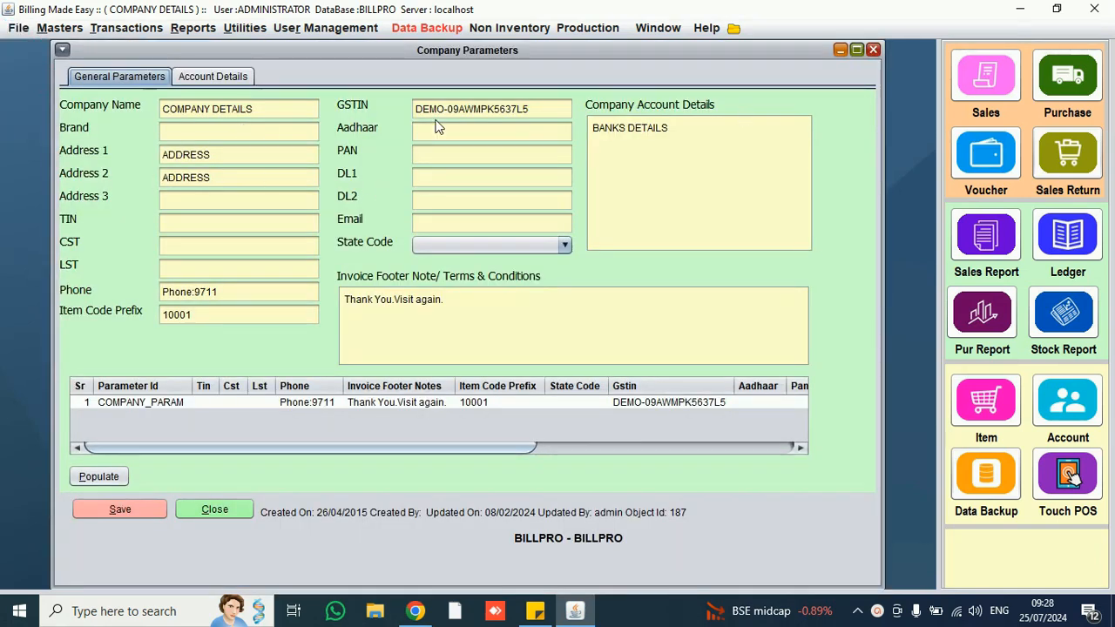
left_click(288, 113)
left_click(253, 157)
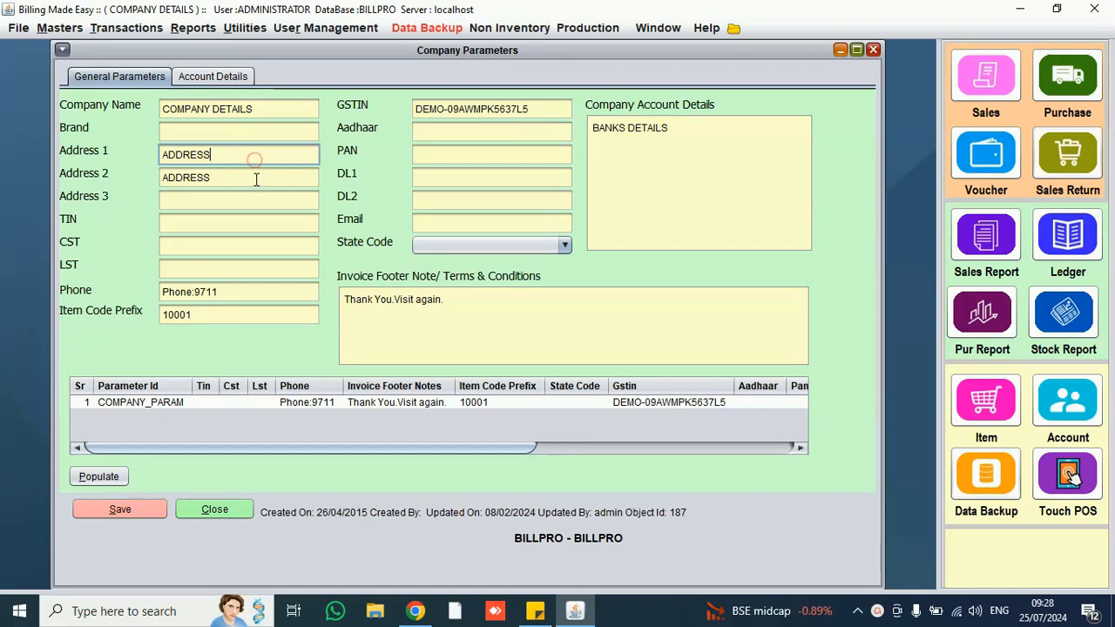
left_click(270, 291)
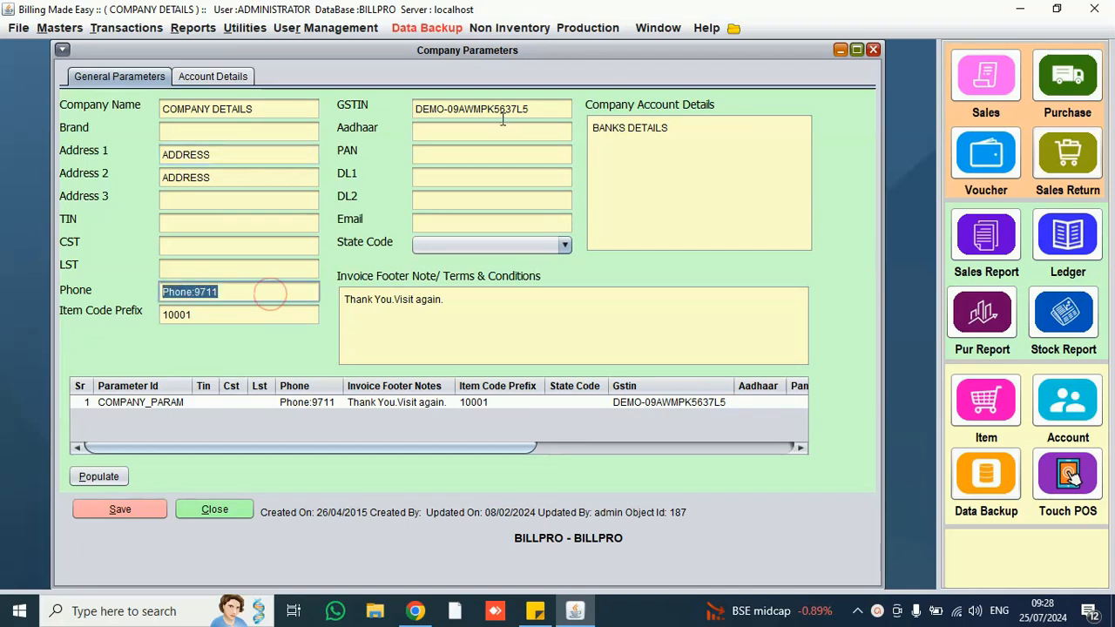
left_click(872, 51)
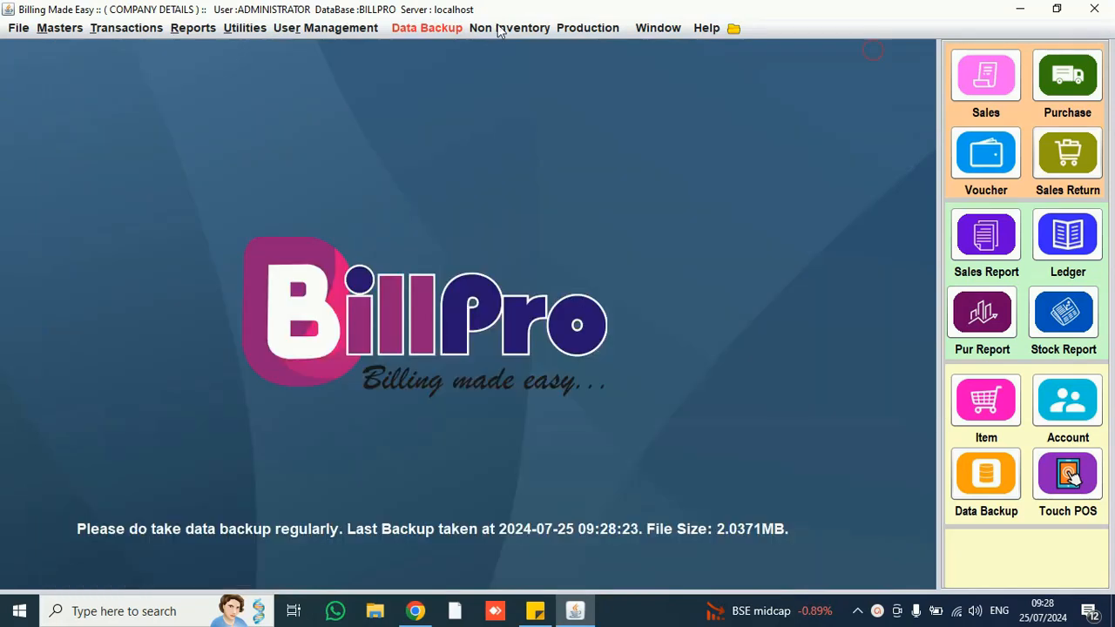
Start a new item master record with the description PANEER TIKKA F
left_click(53, 29)
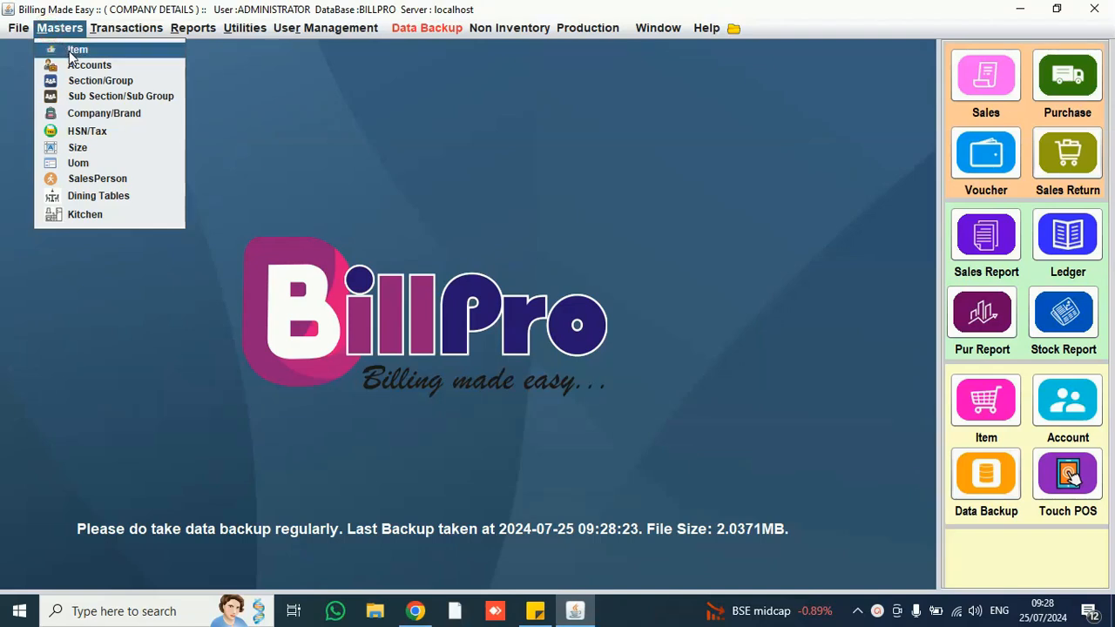
key("Return")
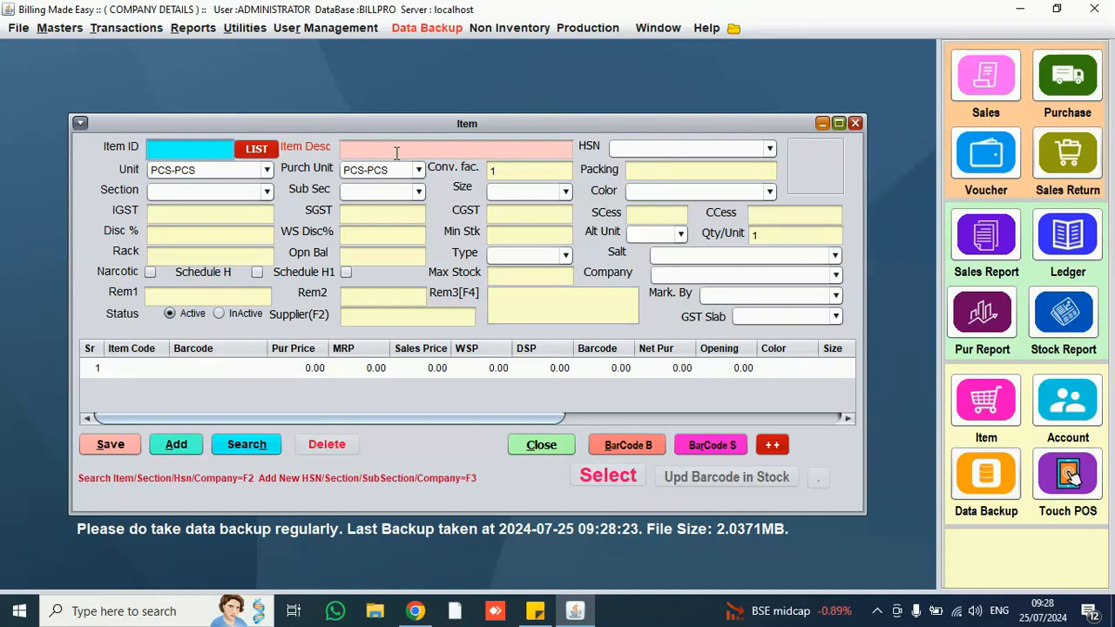
left_click(397, 151)
type("pa")
key("BackSpace")
key("BackSpace")
type("PANEE")
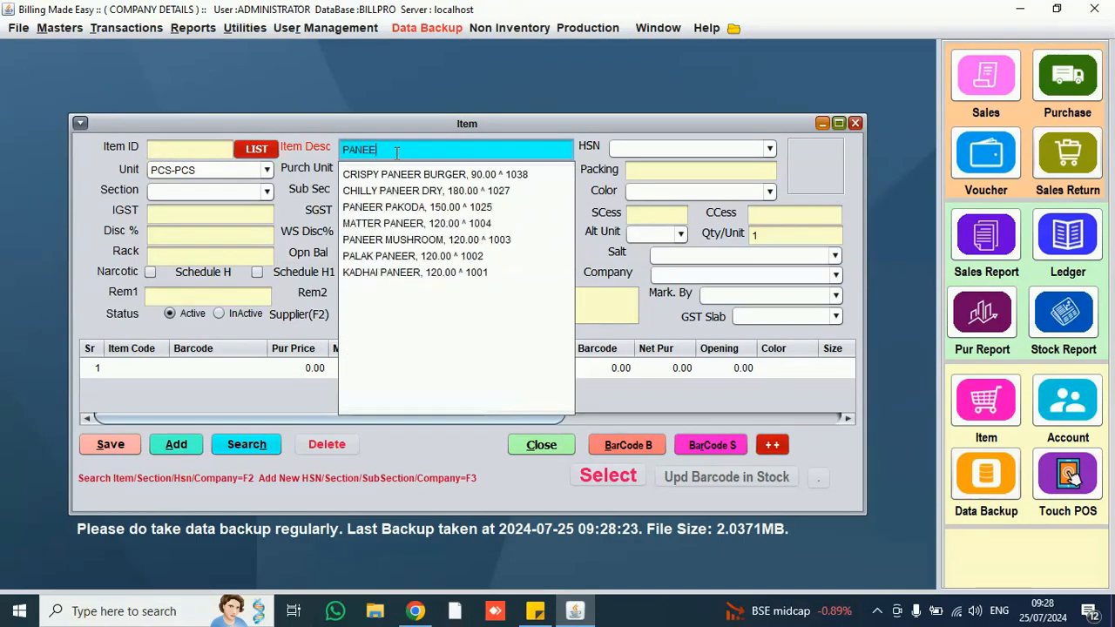
type("R TIKKA")
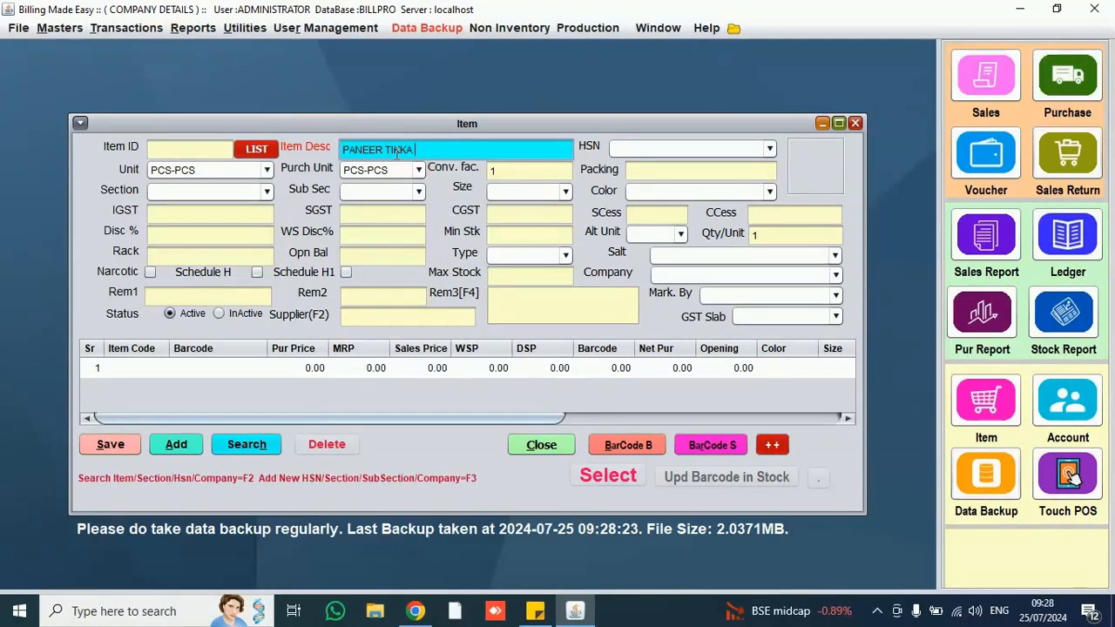
type(" F")
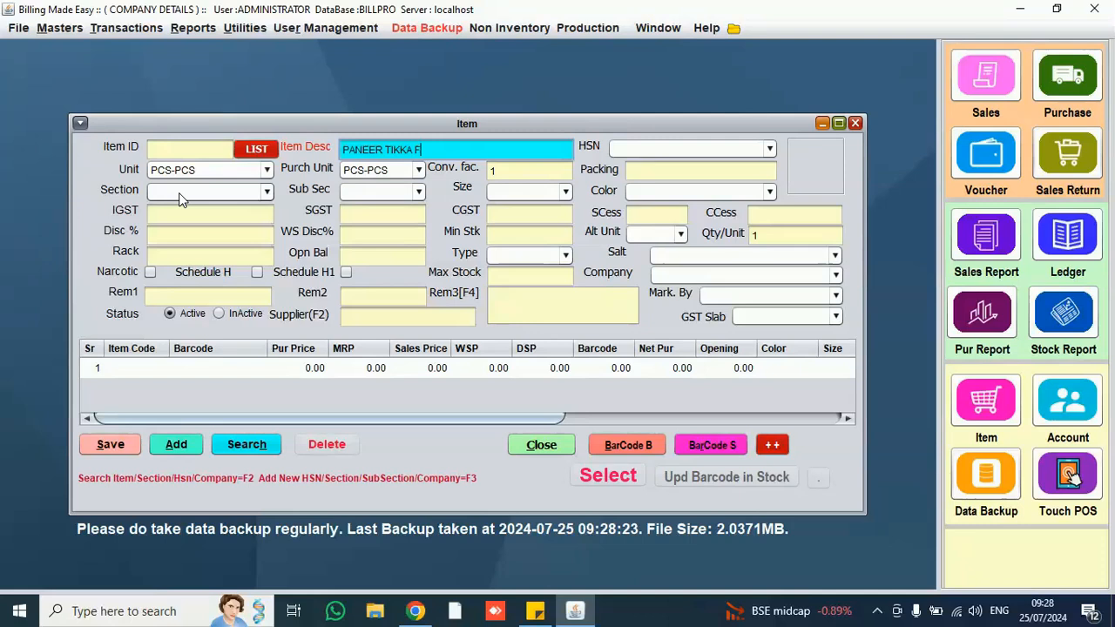
Save the new item under the PANEER DISHES section with an MRP of 240
left_click(178, 190)
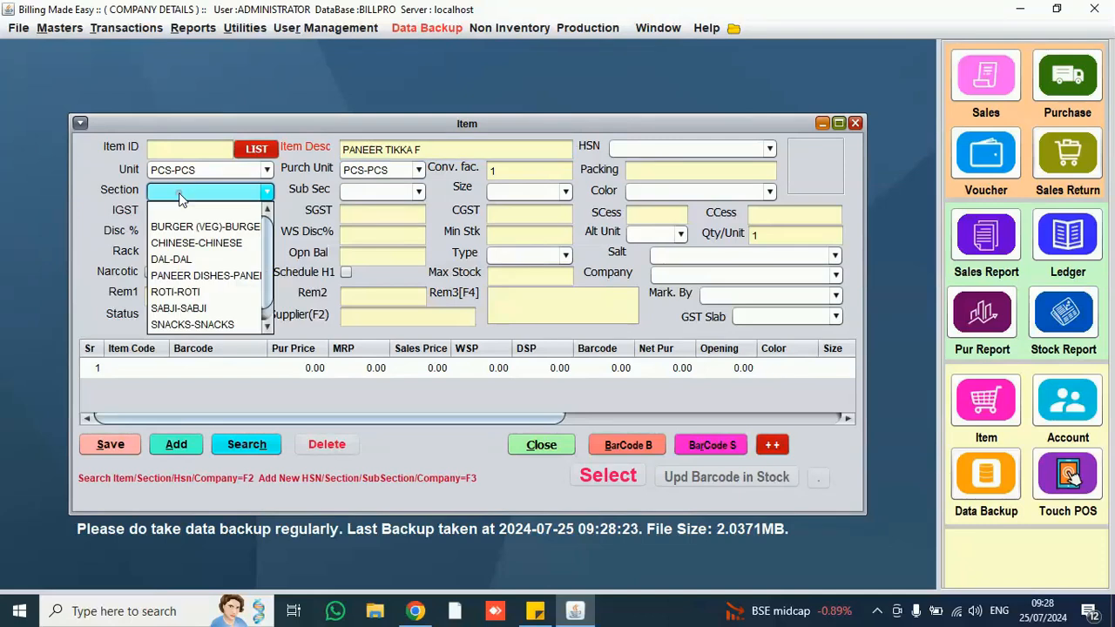
left_click(178, 275)
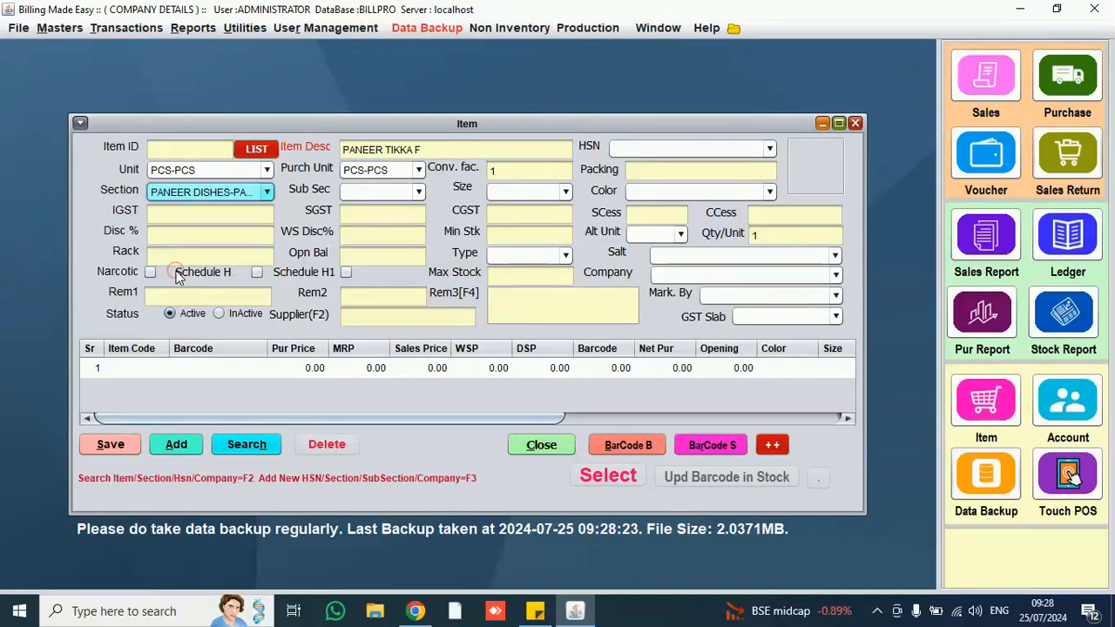
left_click(353, 368)
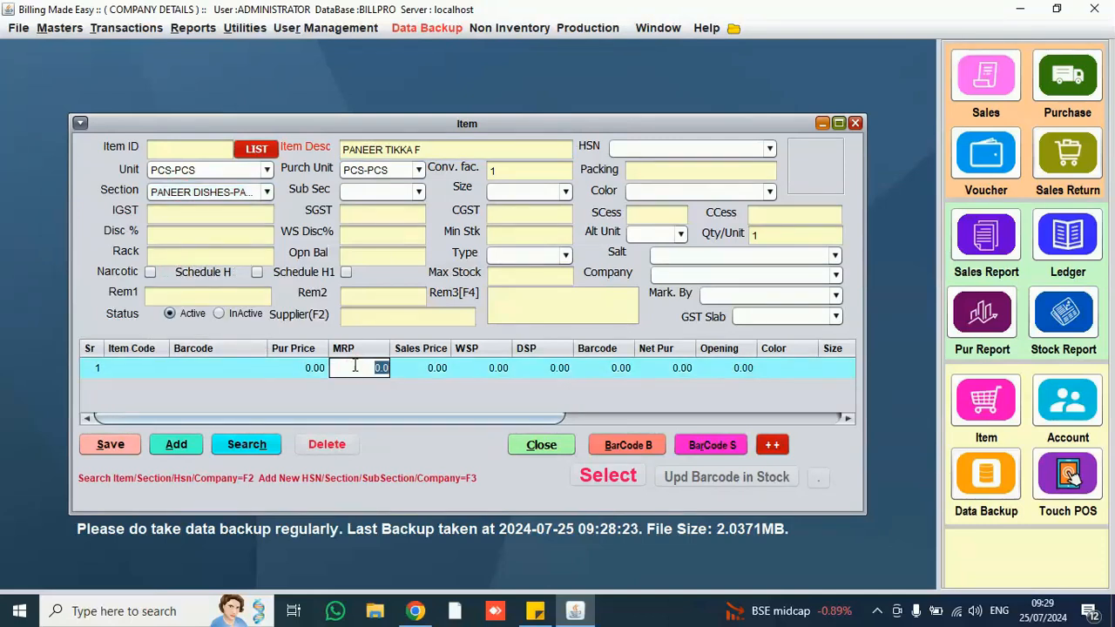
type("240")
key("Return")
left_click(111, 444)
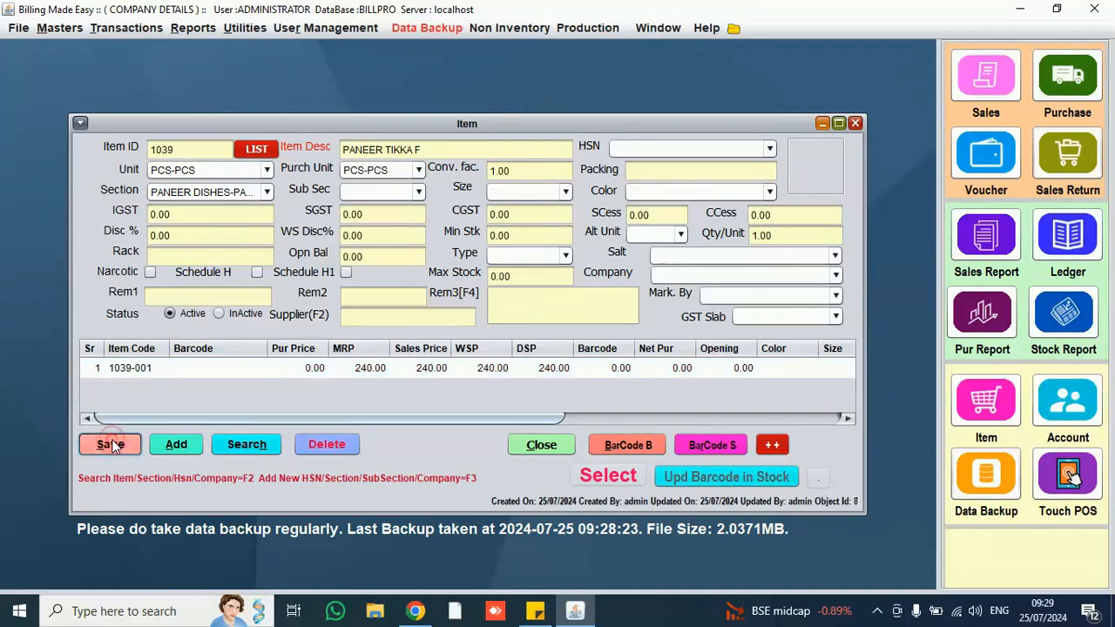
List all items with the % wildcard to check the saved entry, and close the item windows
left_click(253, 150)
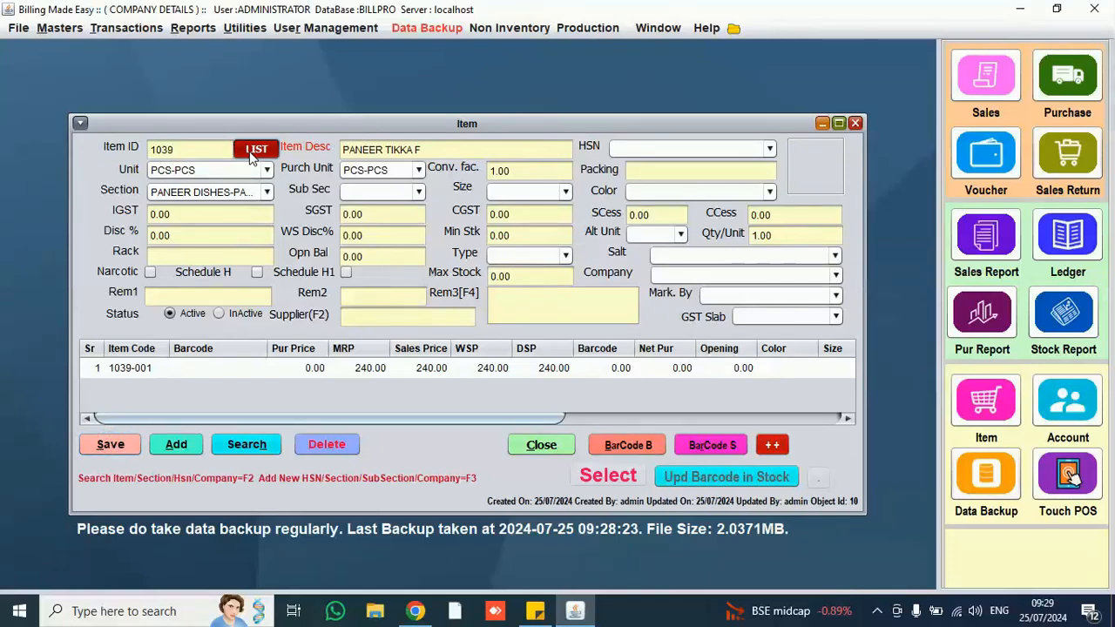
type("%")
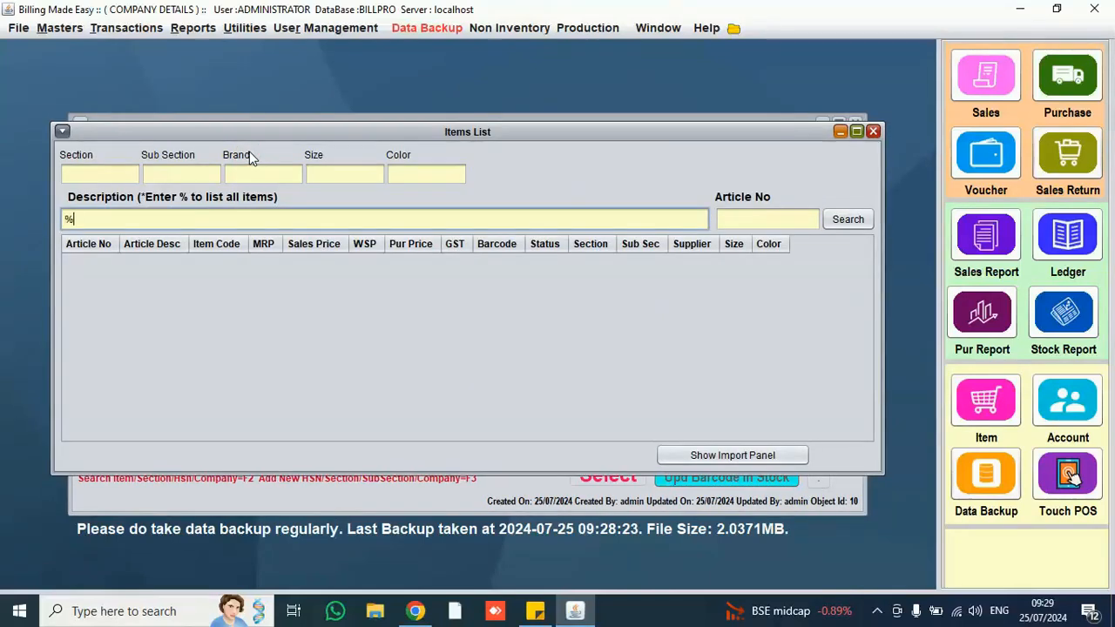
key("Return")
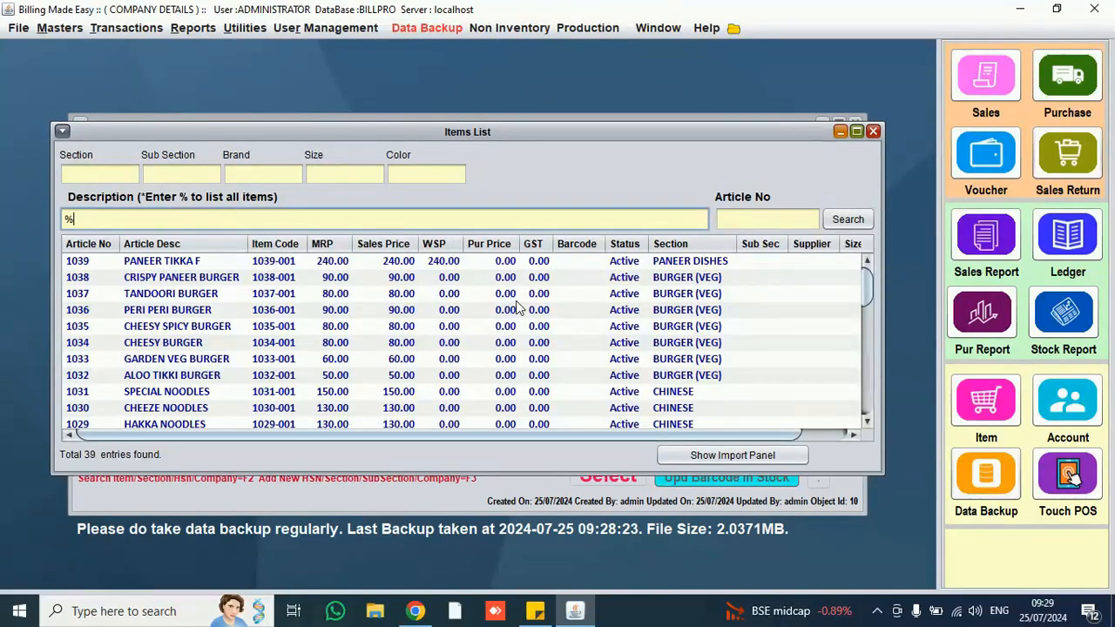
left_click(873, 133)
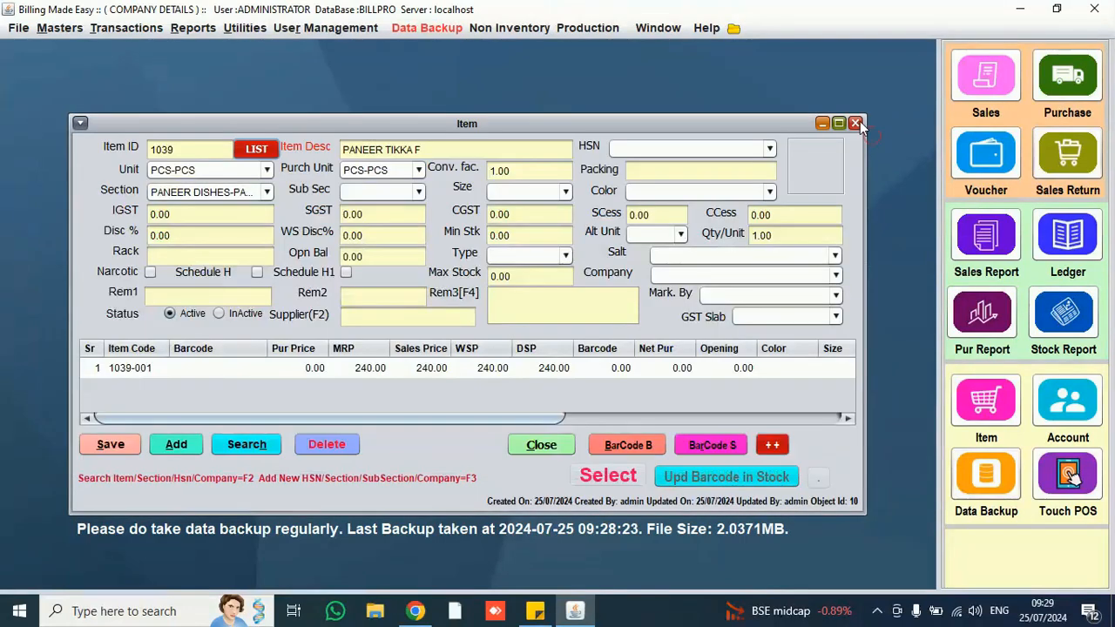
left_click(858, 122)
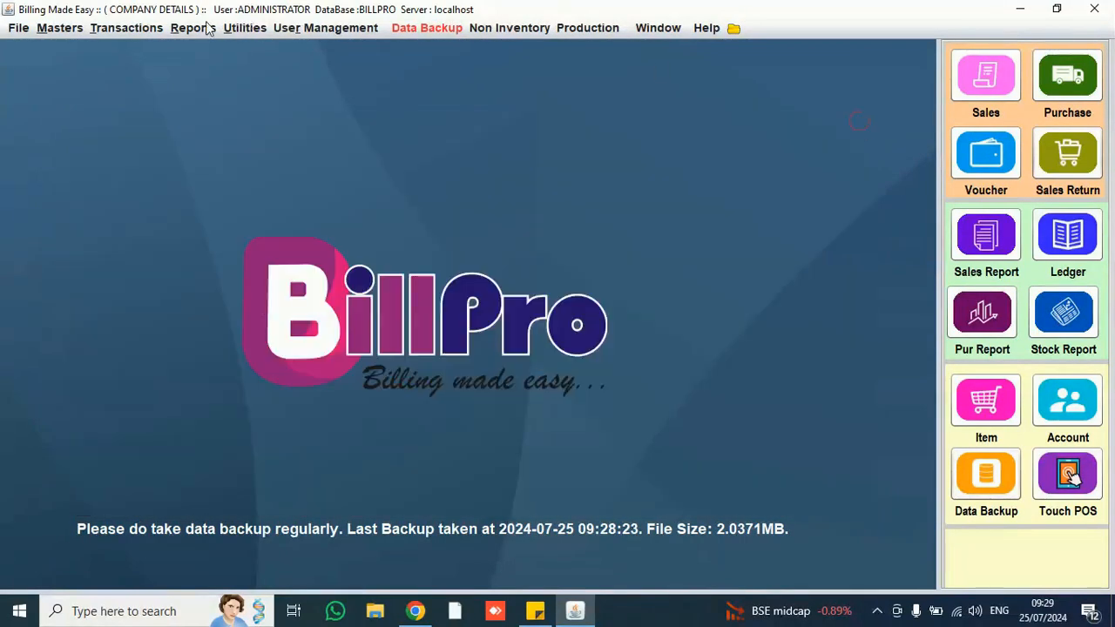
Start a Touch KOT order for dining table T1 with one ALOO TIKKI BURGER, in a maximized order window
left_click(125, 30)
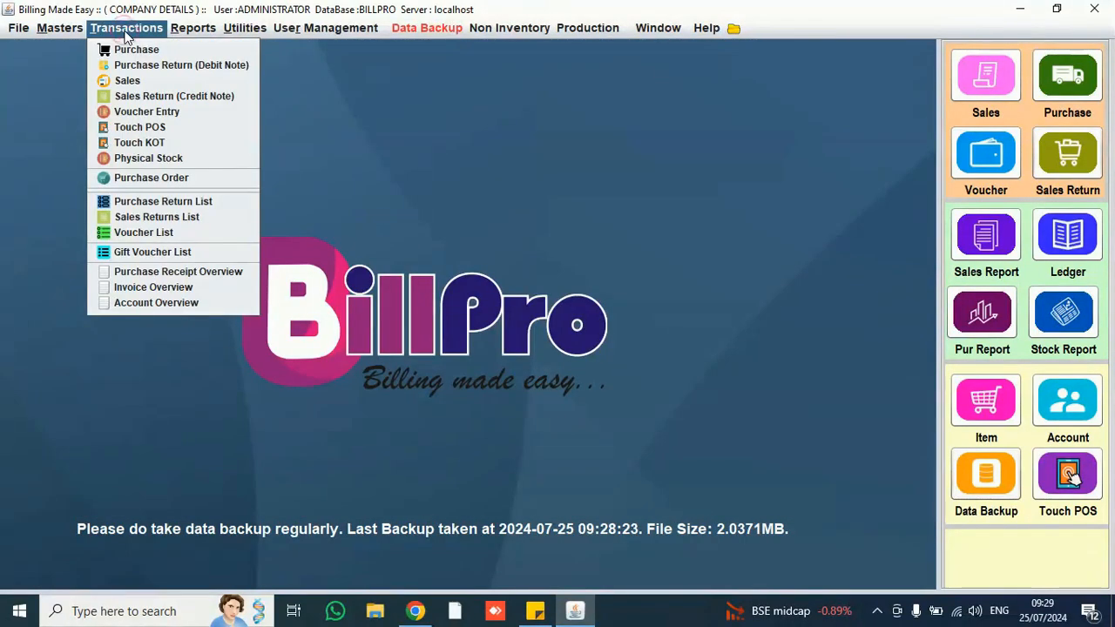
left_click(135, 144)
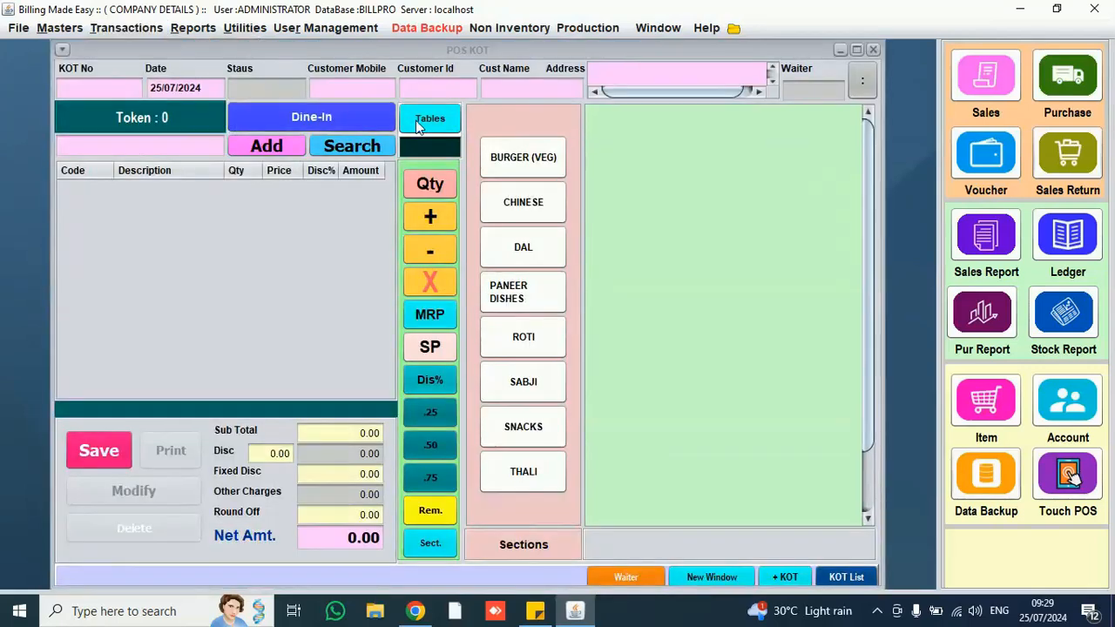
left_click(427, 122)
left_click(666, 209)
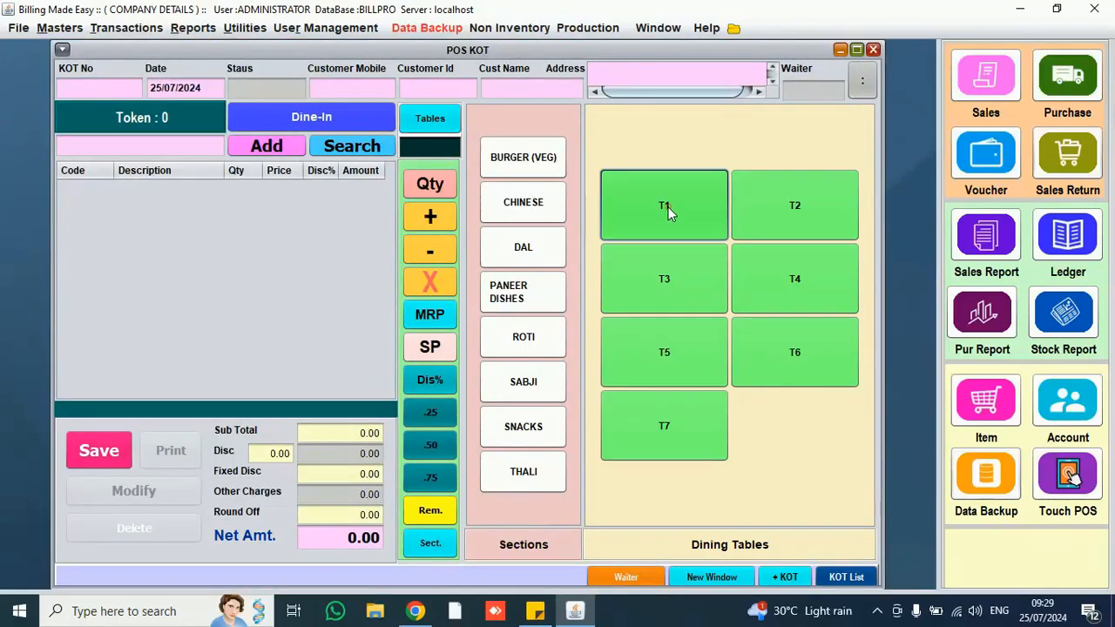
left_click(527, 162)
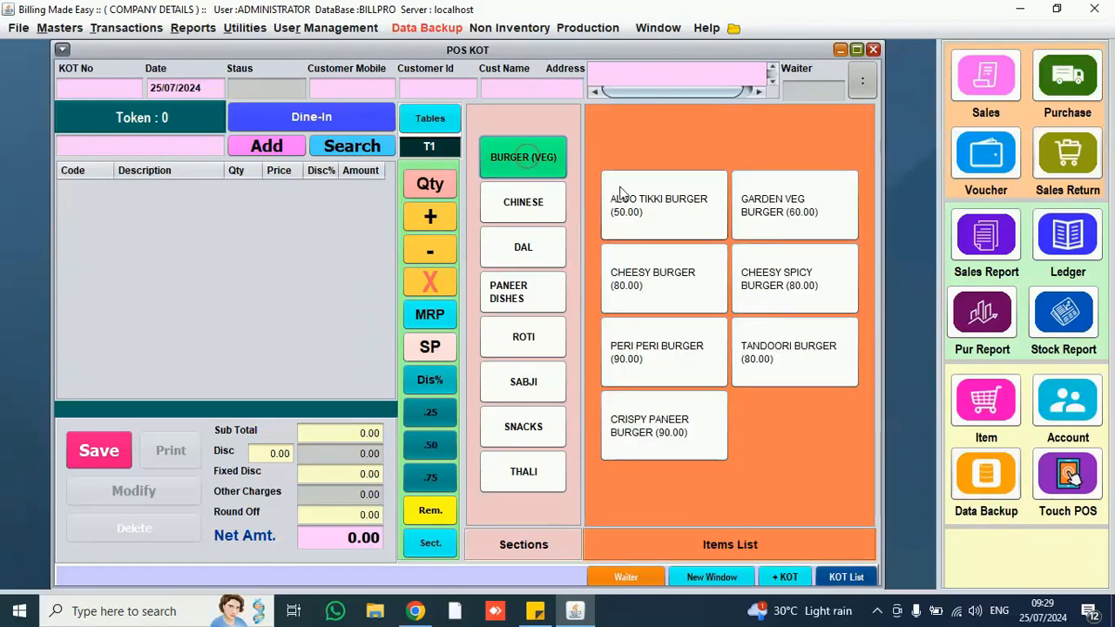
left_click(661, 203)
left_click(856, 49)
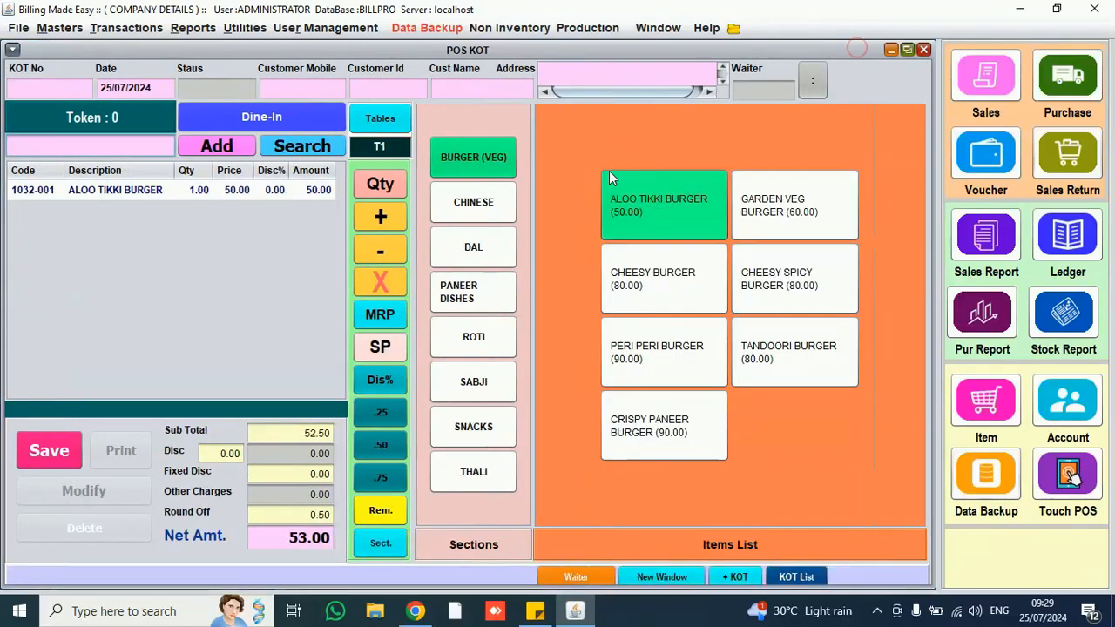
Add VEG NOODLES from the CHINESE section to the T1 order with a quantity of 2
left_click(453, 203)
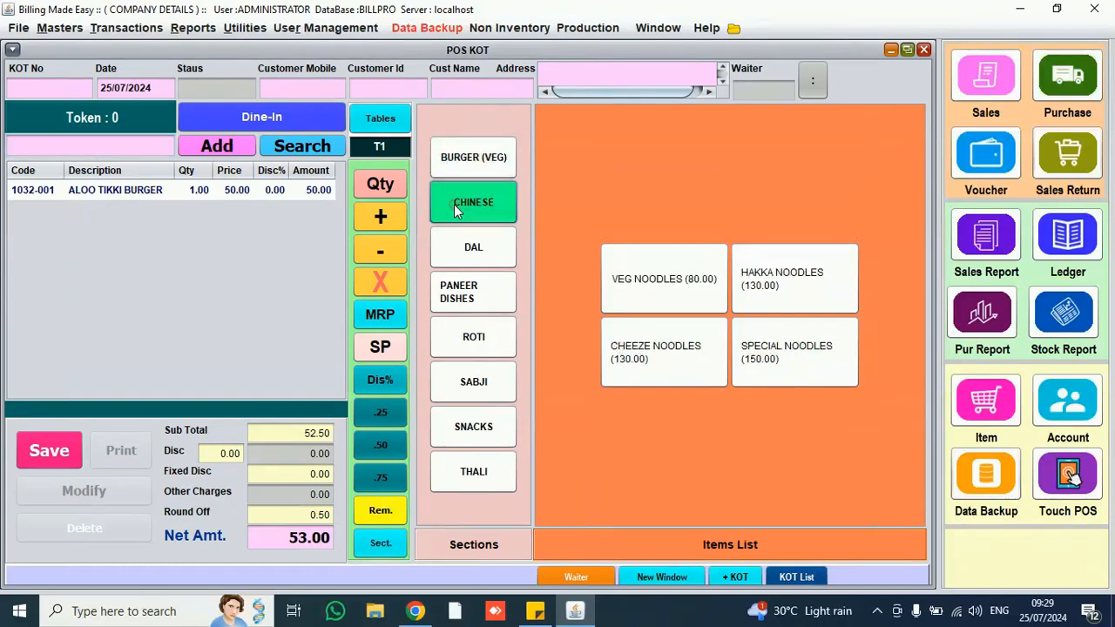
left_click(627, 275)
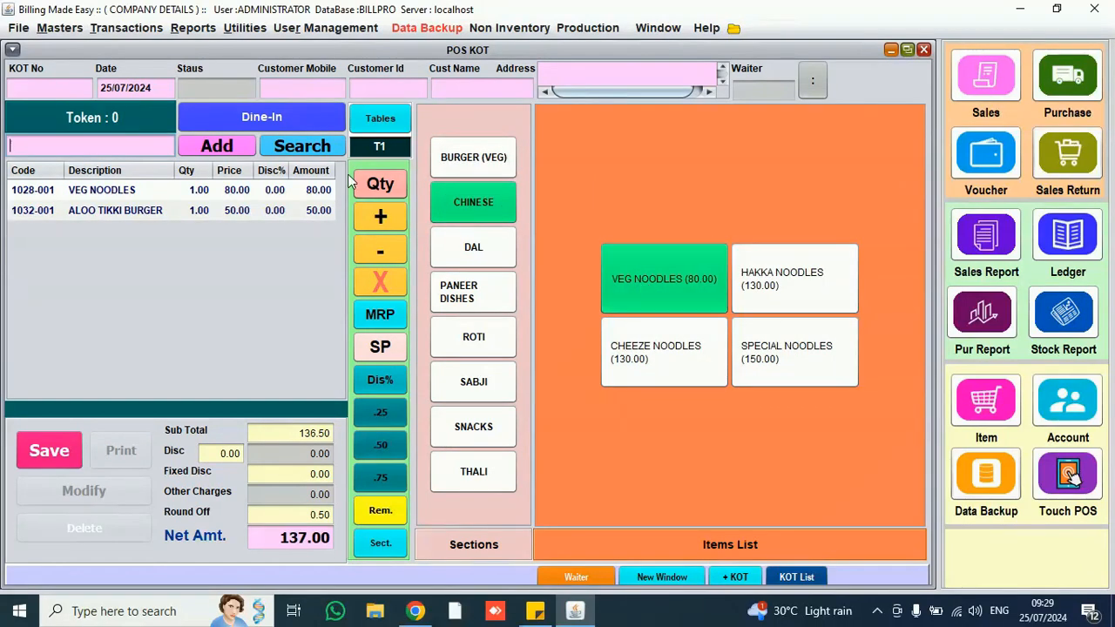
left_click(375, 219)
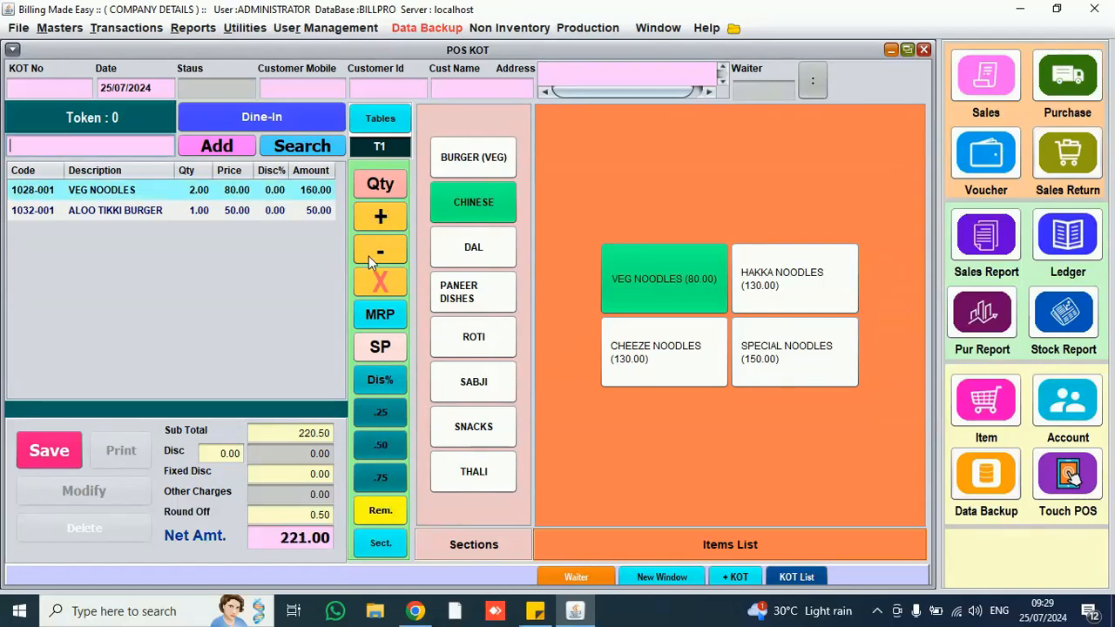
left_click(372, 262)
left_click(383, 216)
Save the order for table T1 and print its KOT
left_click(70, 450)
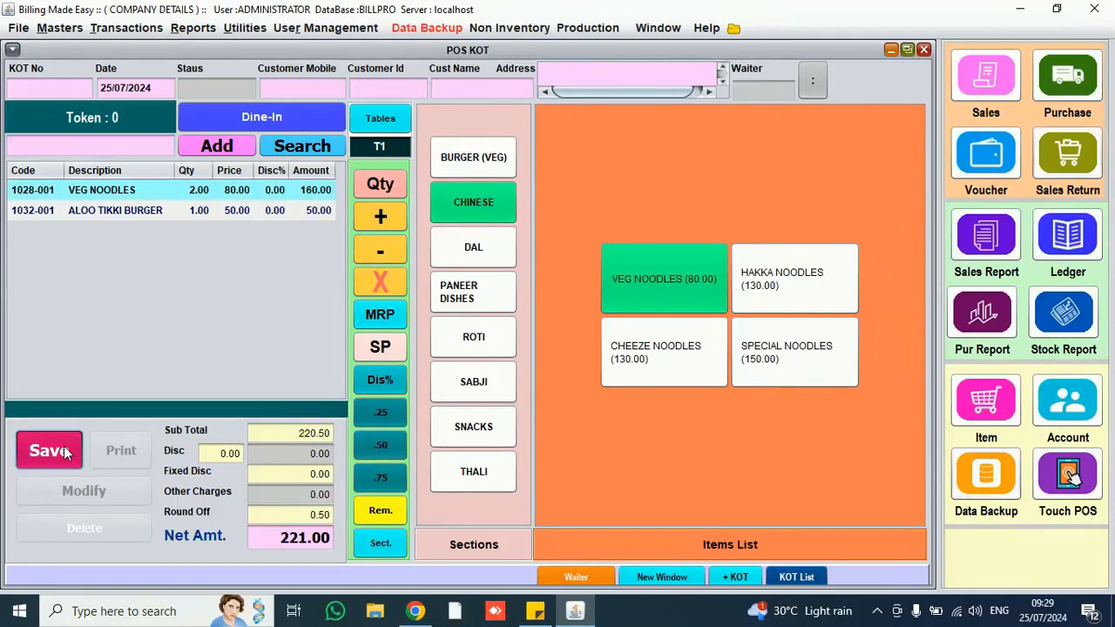
left_click(122, 453)
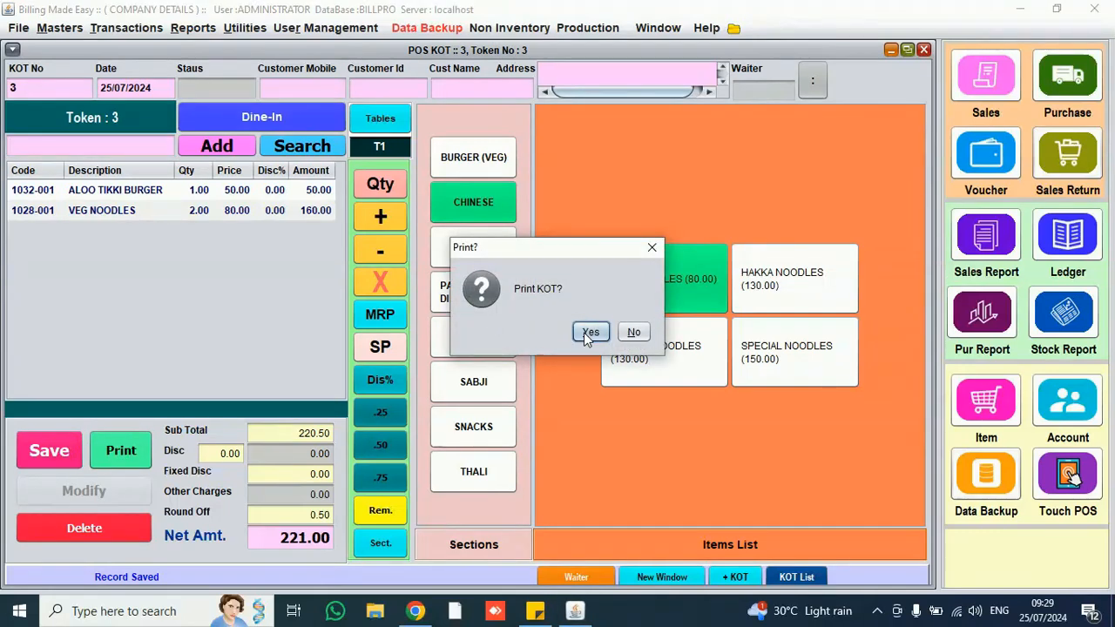
left_click(589, 332)
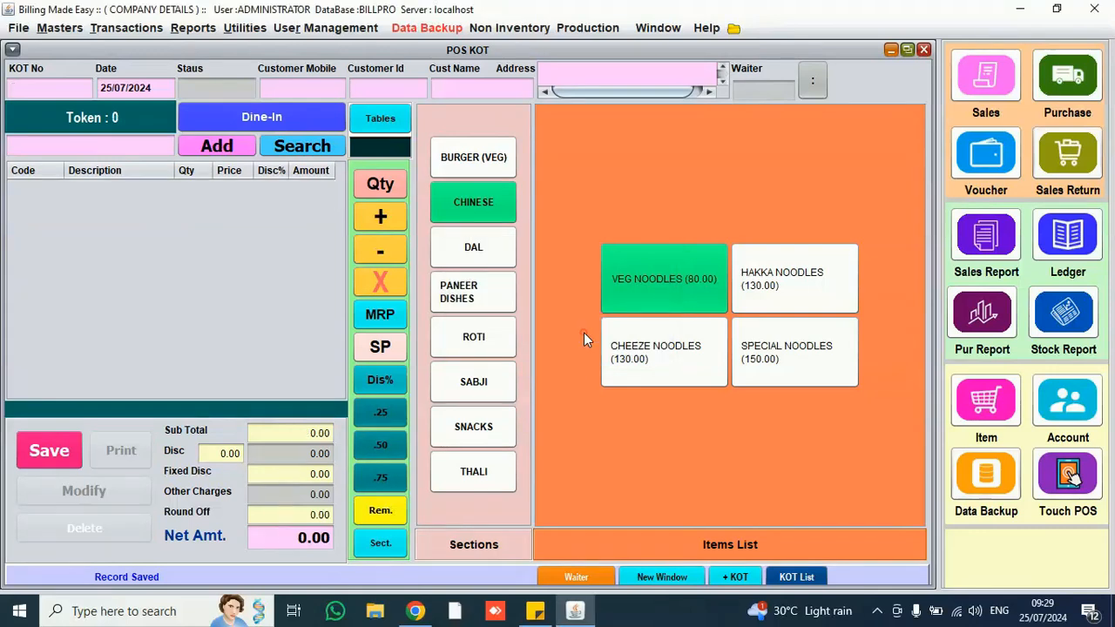
Start a KOT order for dining table T5 with one KADHAI PANEER from the PANEER DISHES section
left_click(382, 122)
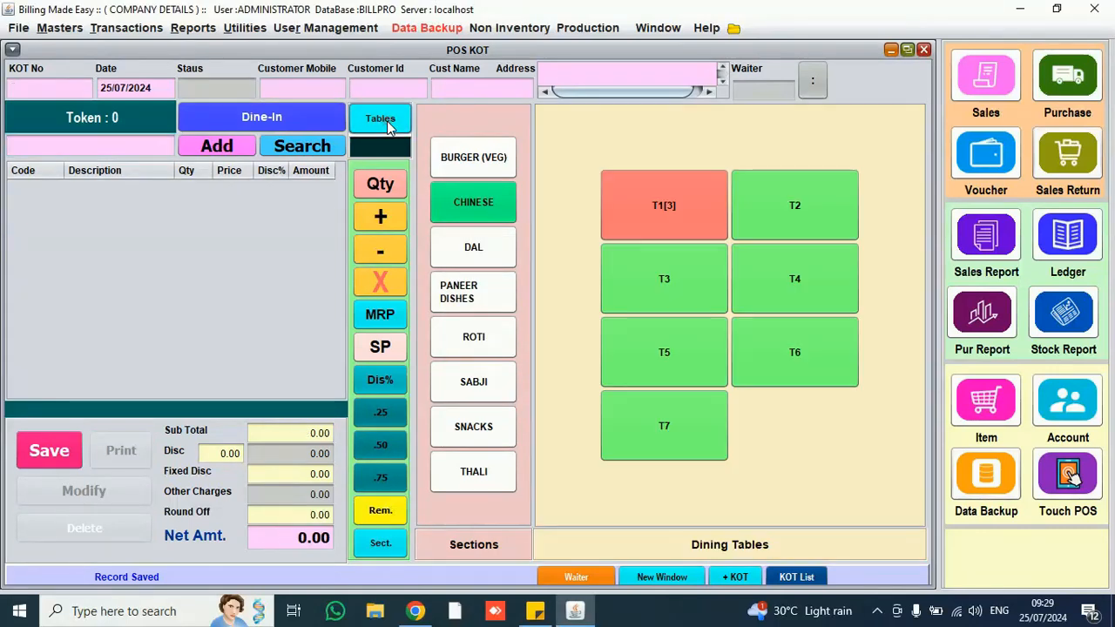
left_click(662, 352)
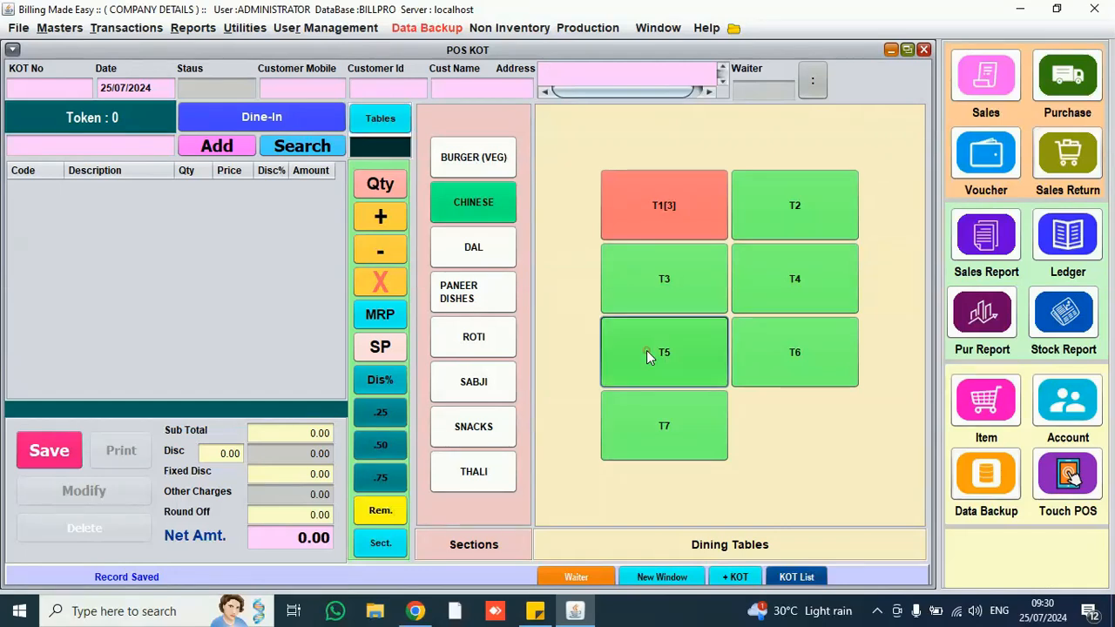
left_click(475, 297)
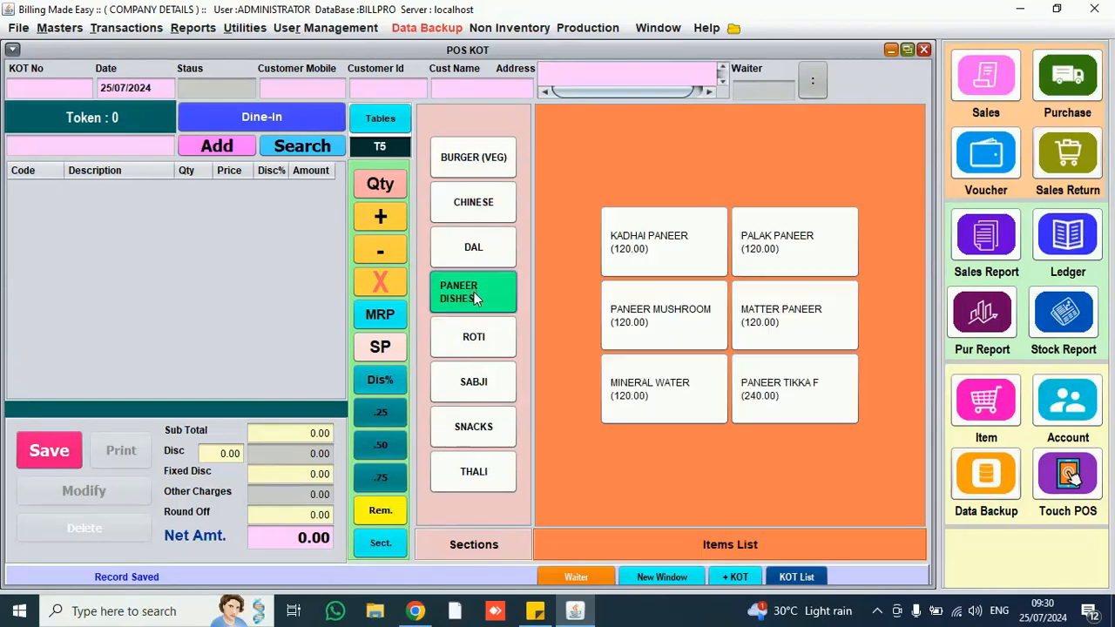
left_click(649, 250)
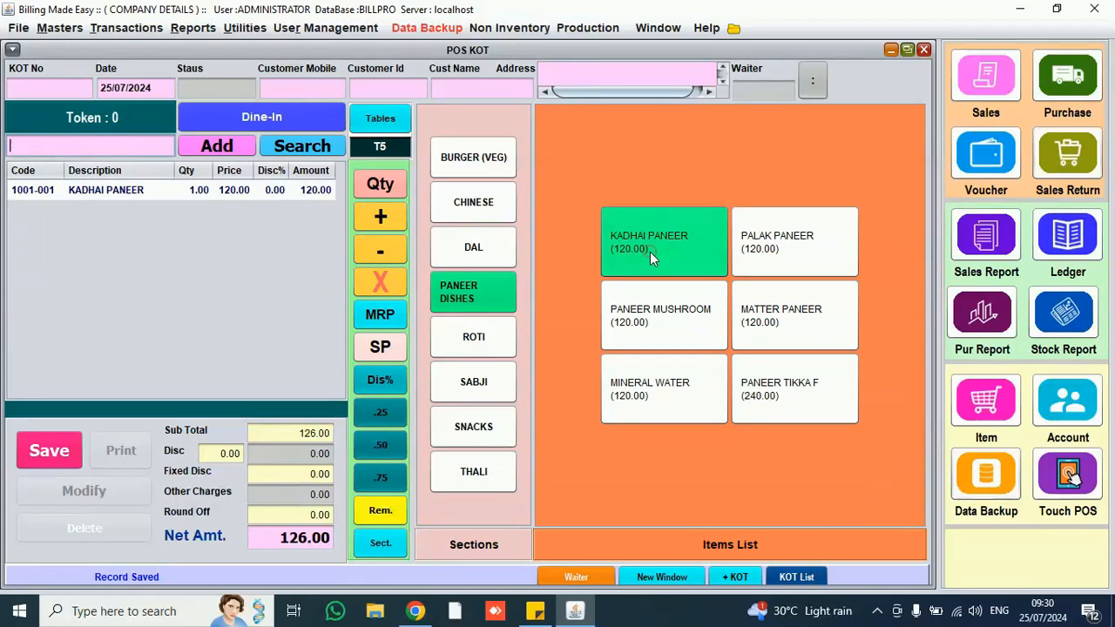
Add NON ROTI from the ROTI section to the T5 order with a quantity of 4
left_click(470, 347)
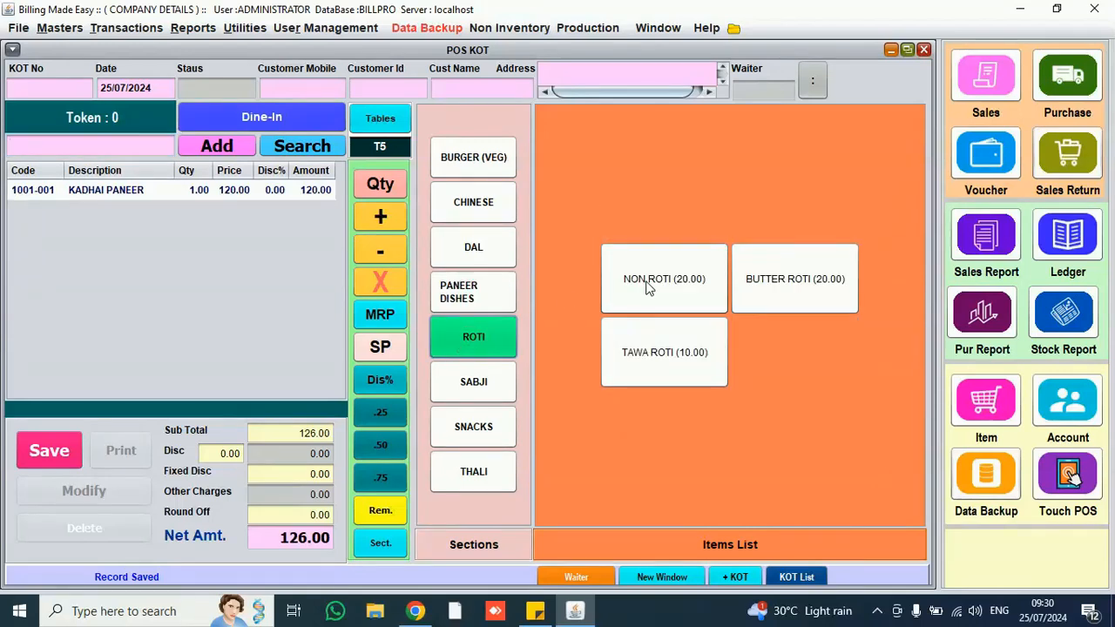
left_click(646, 288)
left_click(380, 221)
left_click(379, 221)
left_click(380, 221)
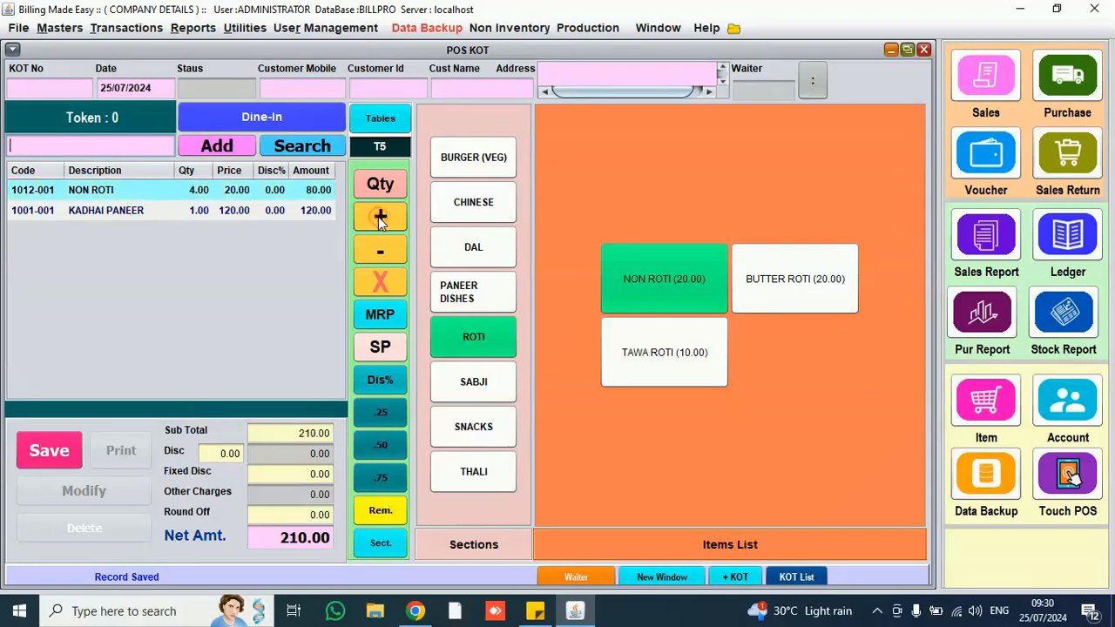
Save the order for table T5, preview its KOT, and print it
left_click(48, 450)
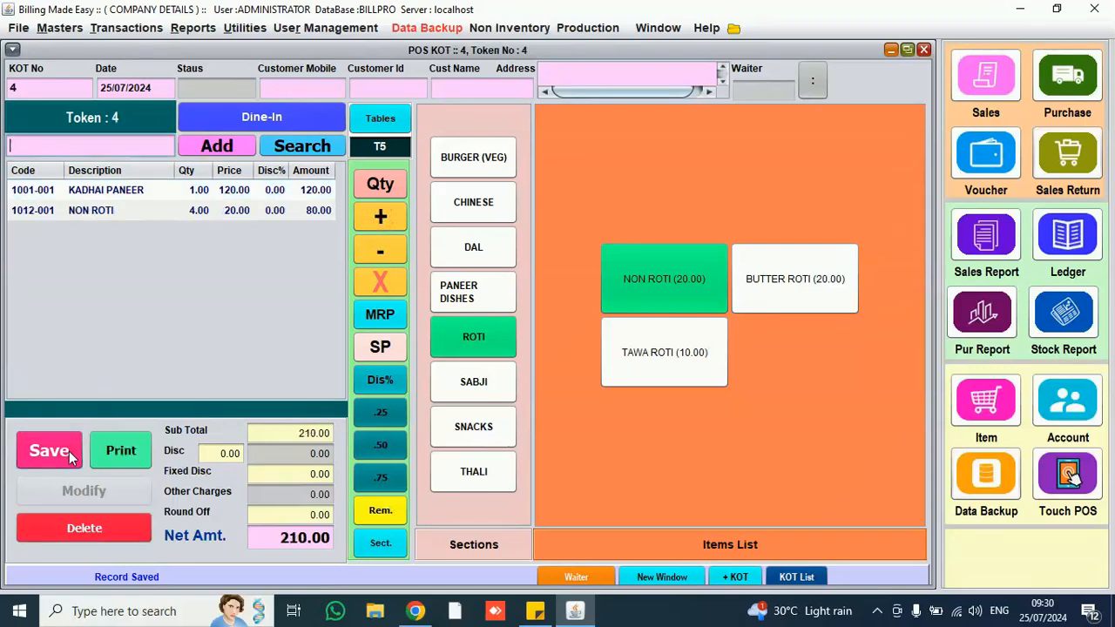
left_click(812, 87)
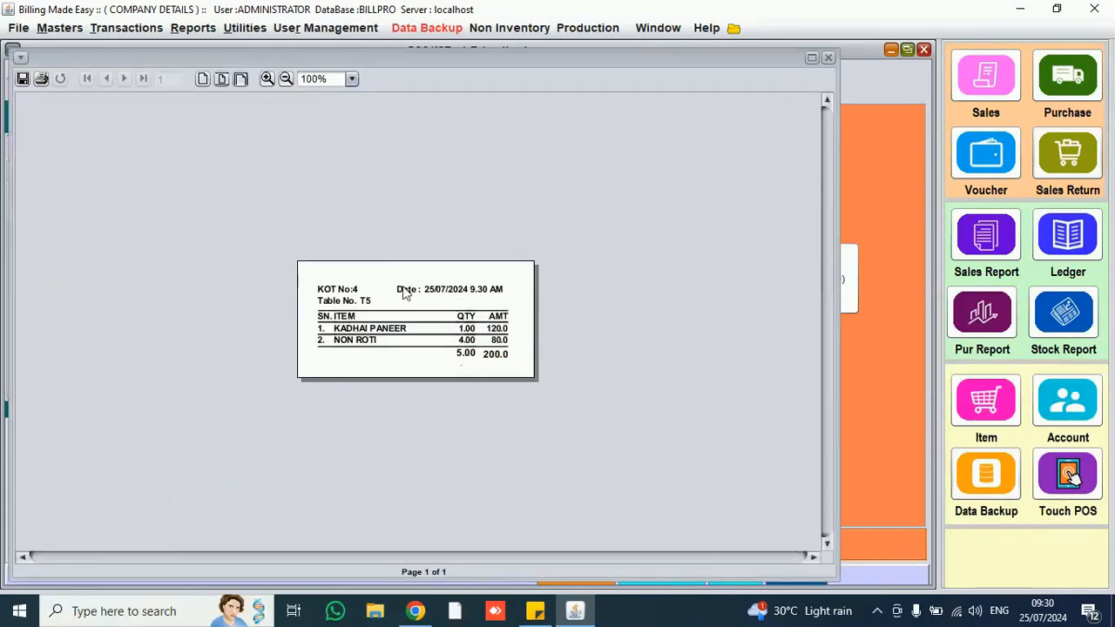
left_click(828, 58)
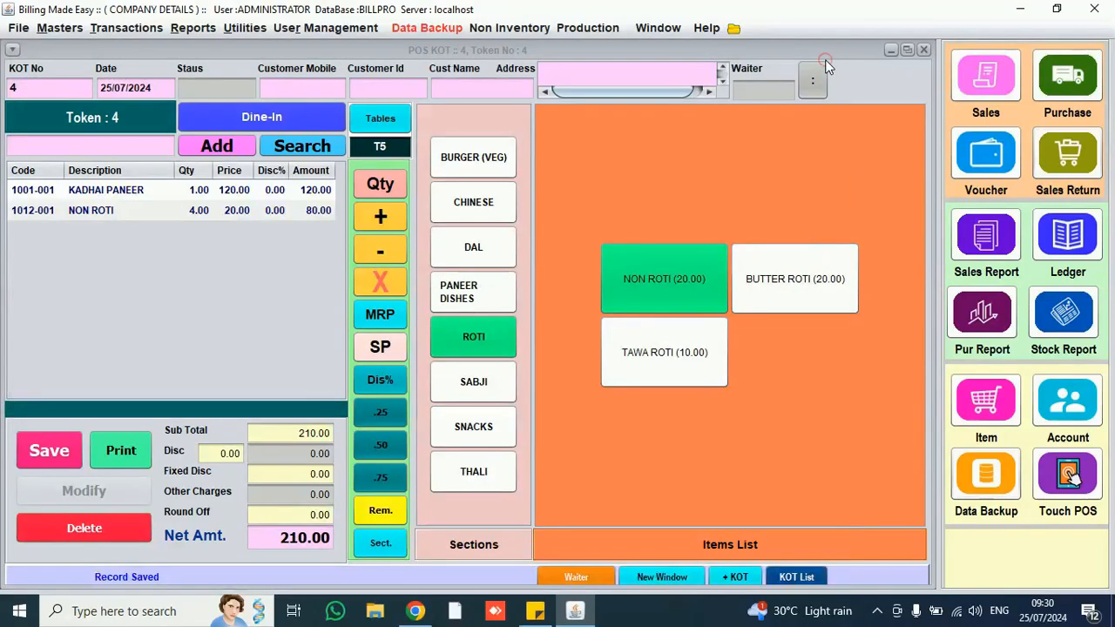
left_click(121, 452)
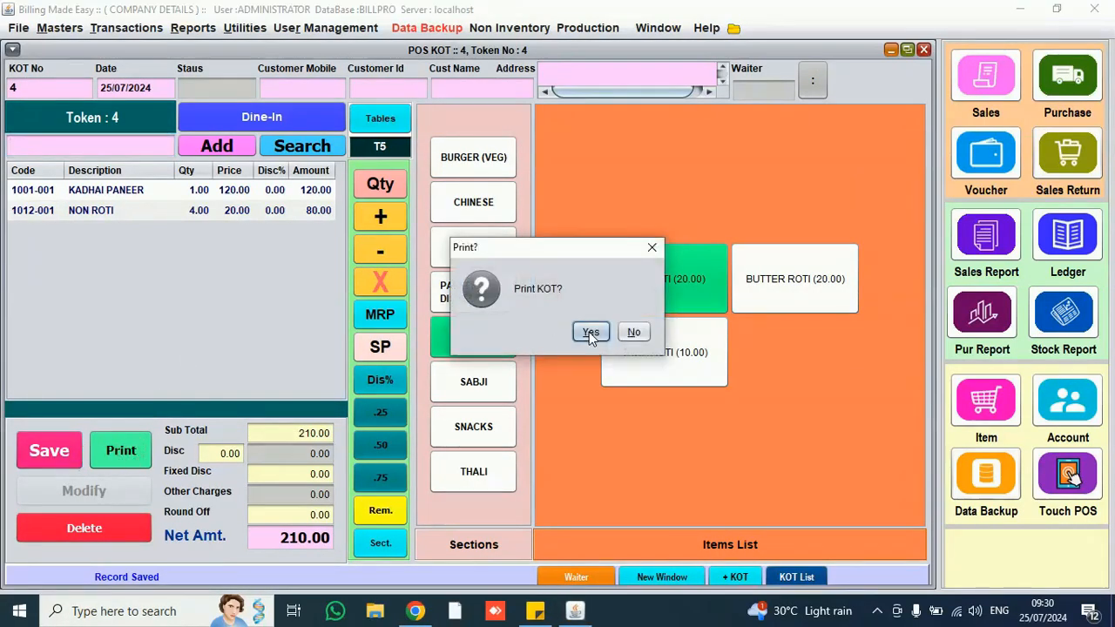
left_click(589, 332)
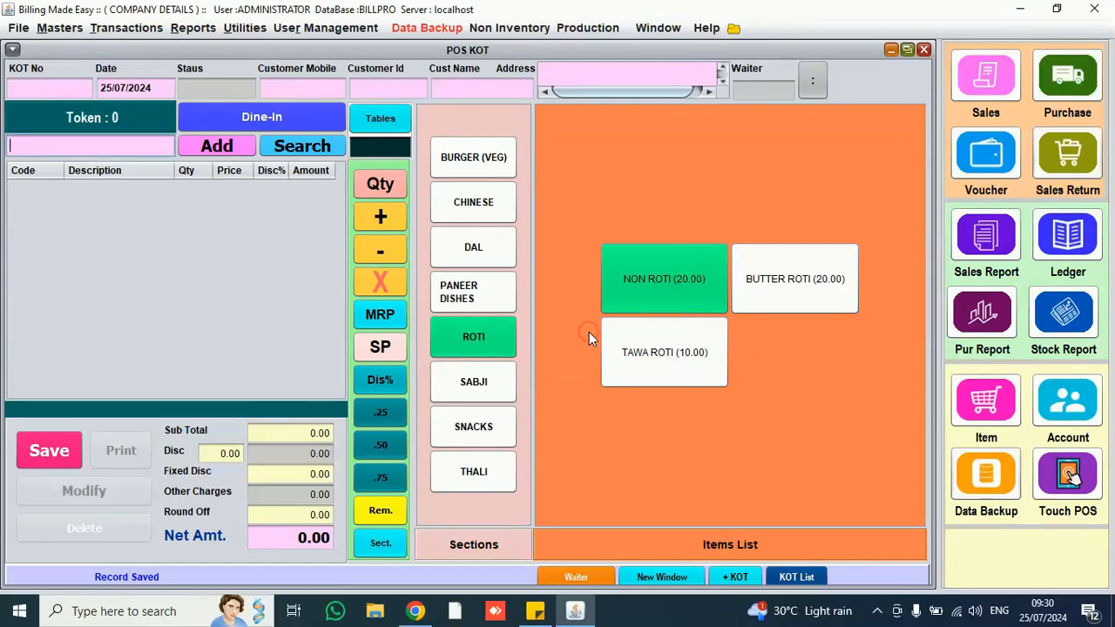
Start an additional KOT for the occupied table T1 with one PALAK PANEER from the PANEER DISHES section
left_click(383, 122)
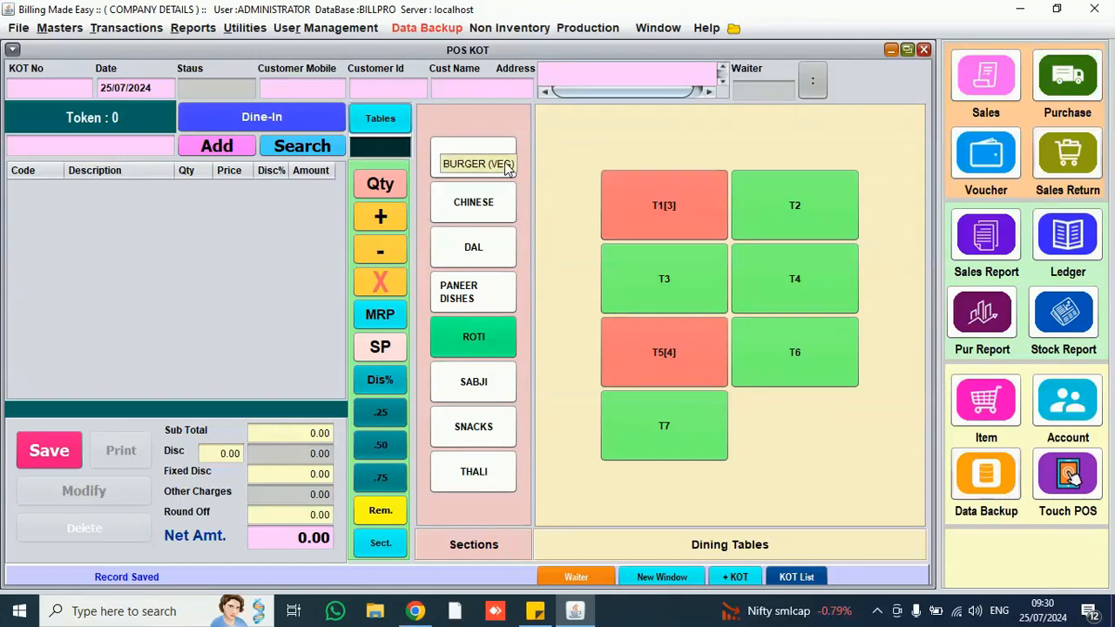
left_click(661, 202)
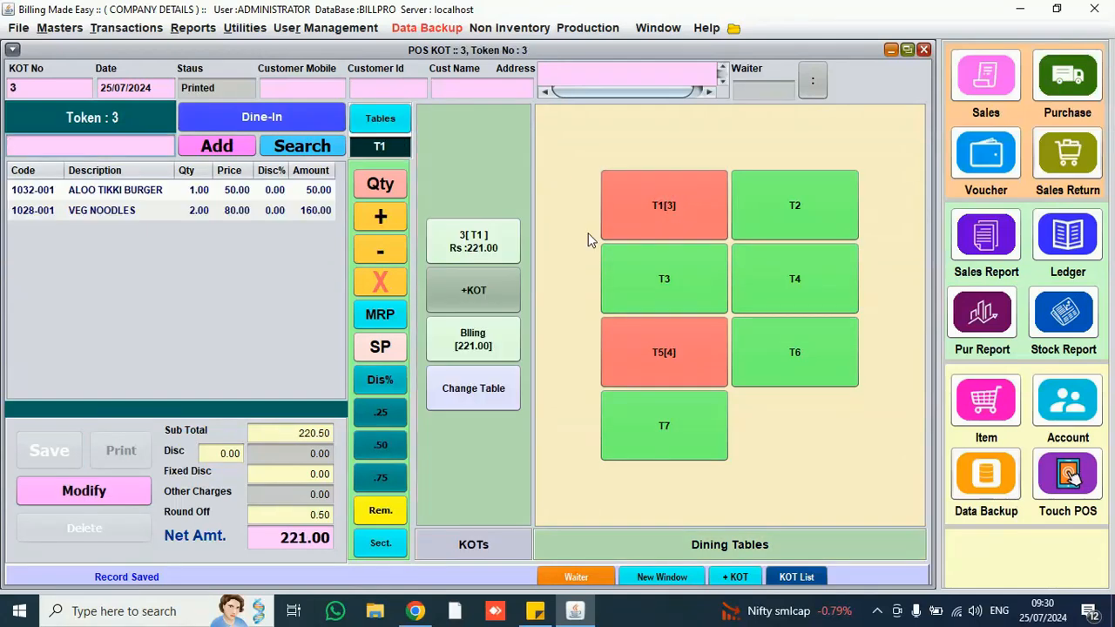
left_click(484, 303)
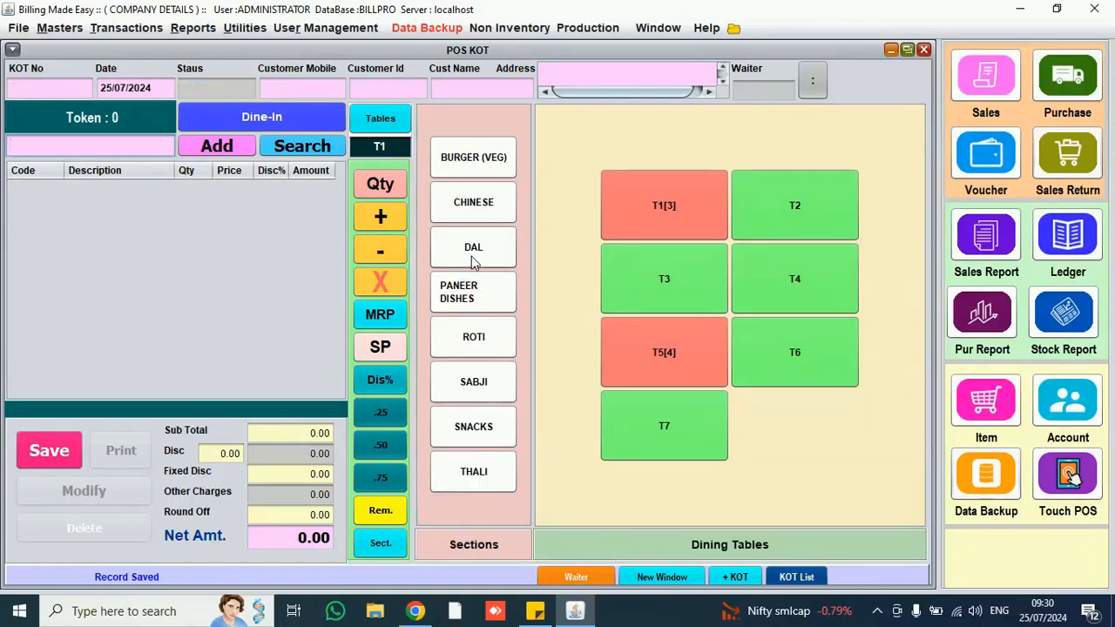
left_click(466, 297)
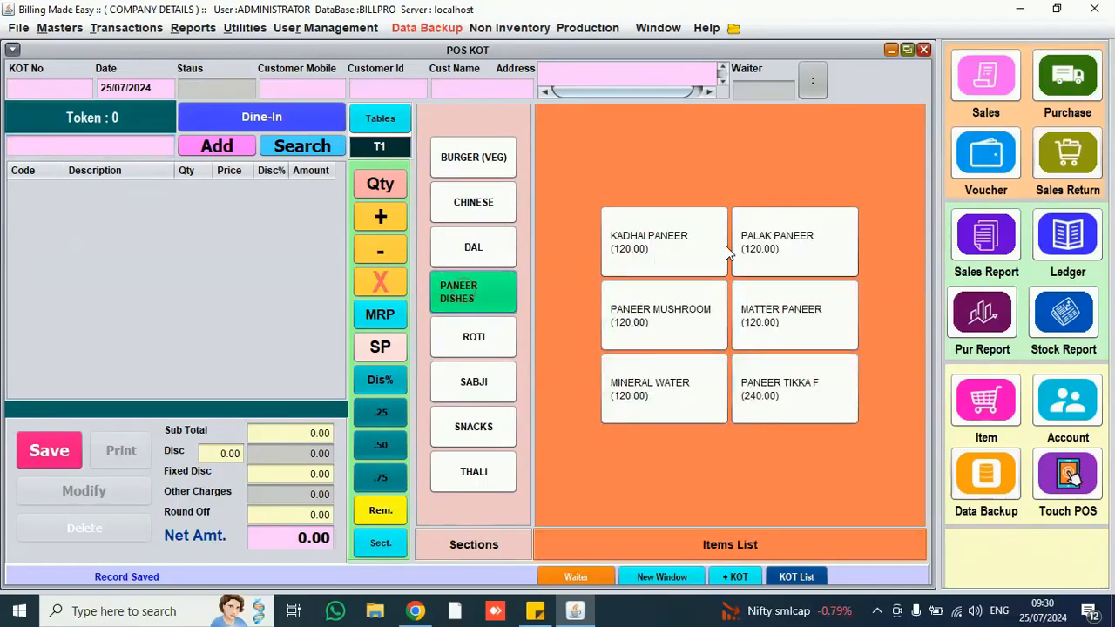
left_click(765, 250)
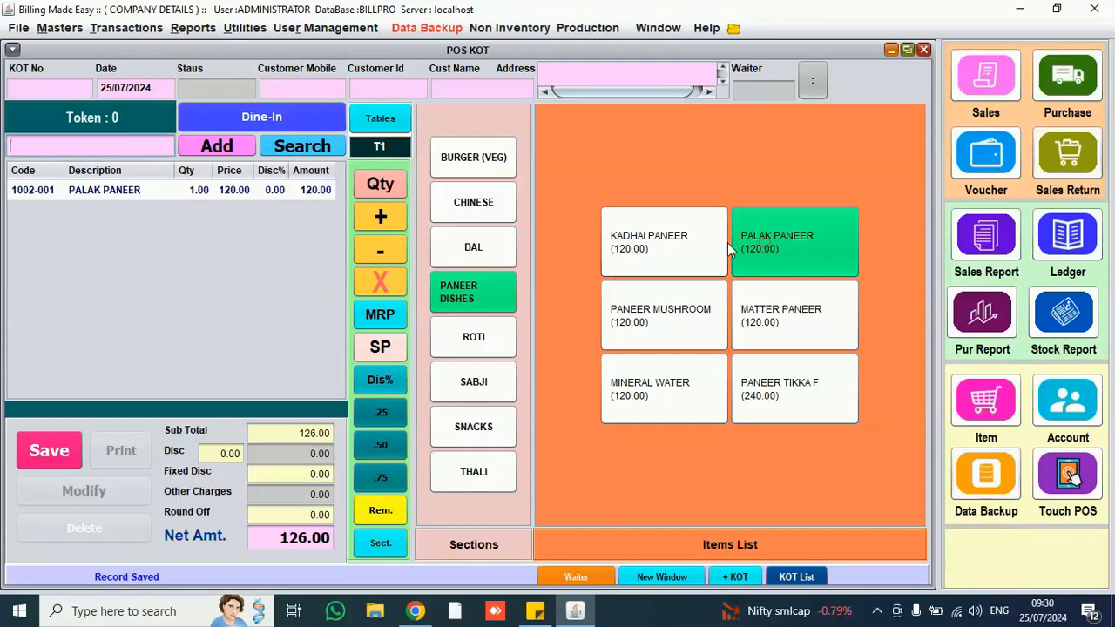
Add BUTTER ROTI from the ROTI section to the additional T1 order with a quantity of 3
left_click(474, 334)
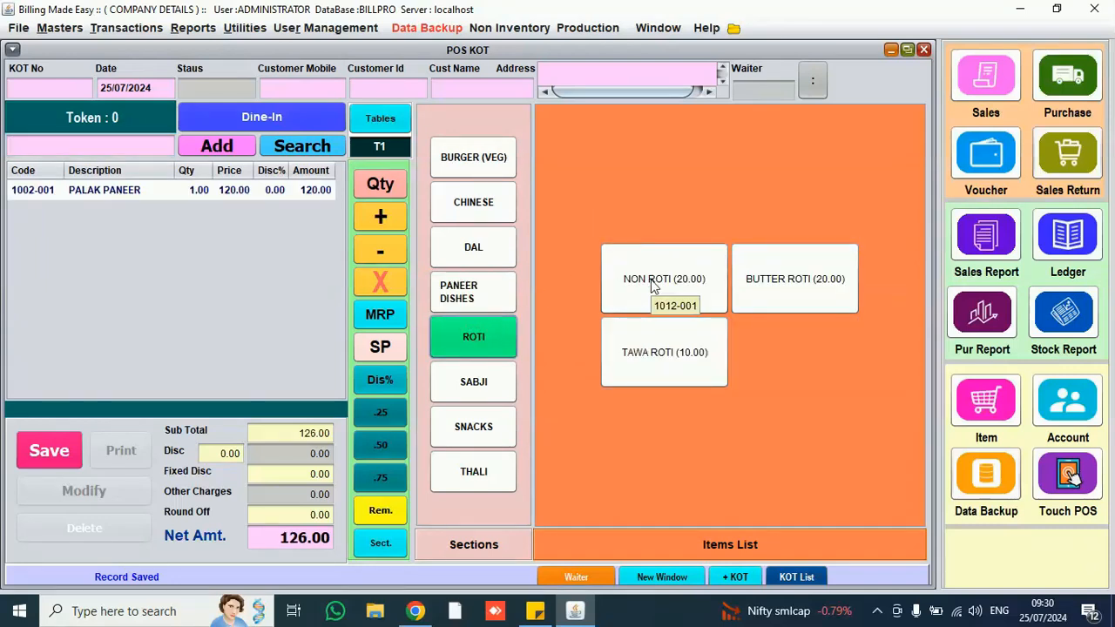
left_click(769, 290)
left_click(374, 218)
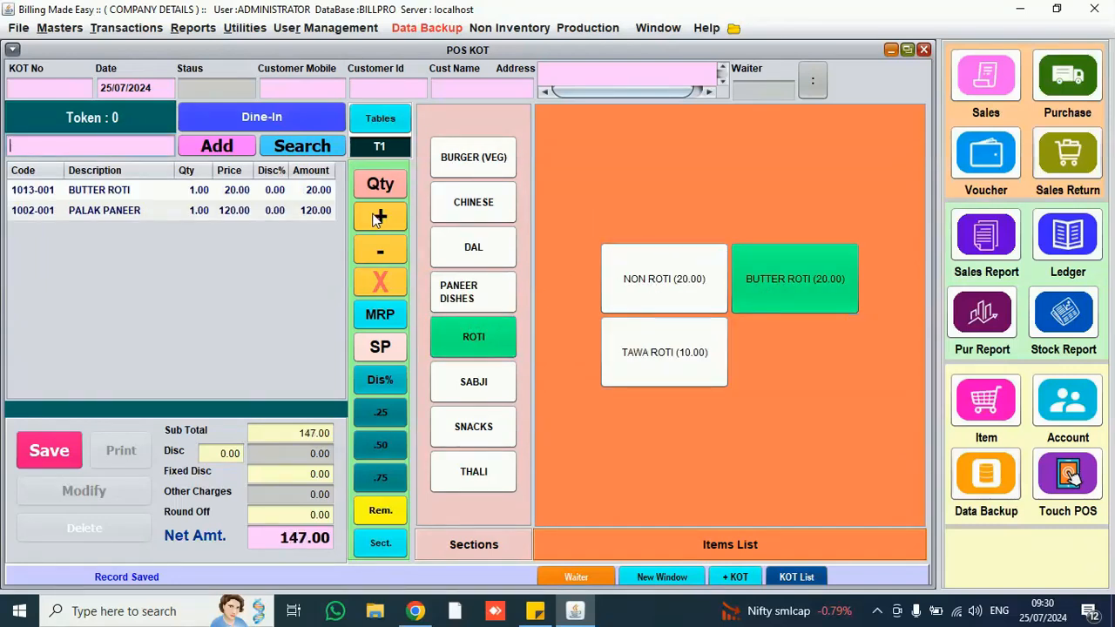
left_click(375, 218)
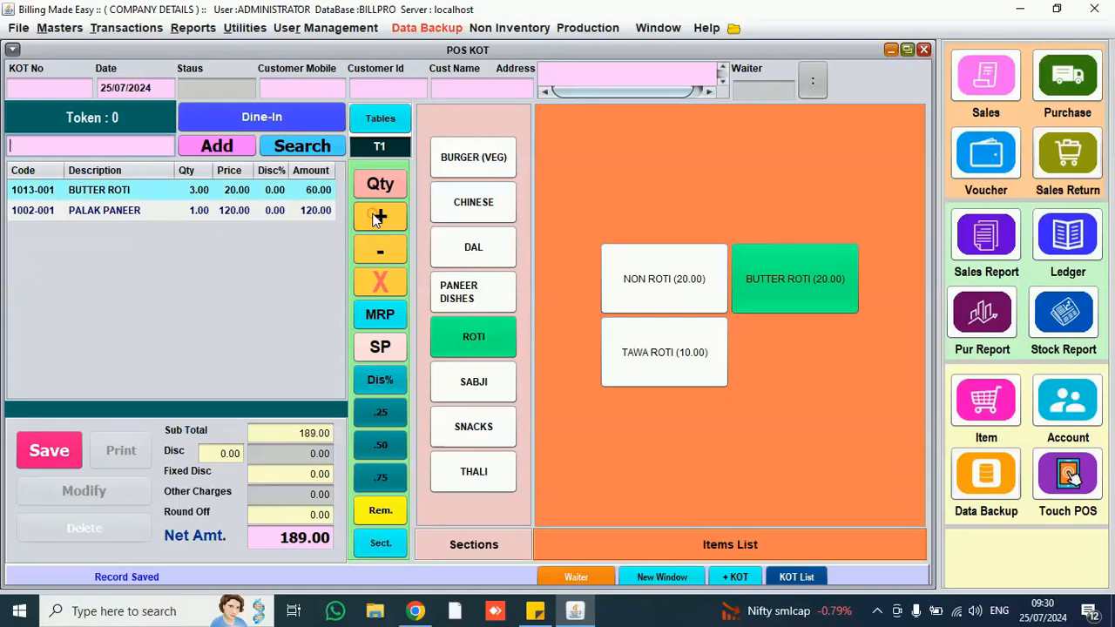
Save the additional order for table T1 and print its KOT
left_click(64, 448)
left_click(129, 459)
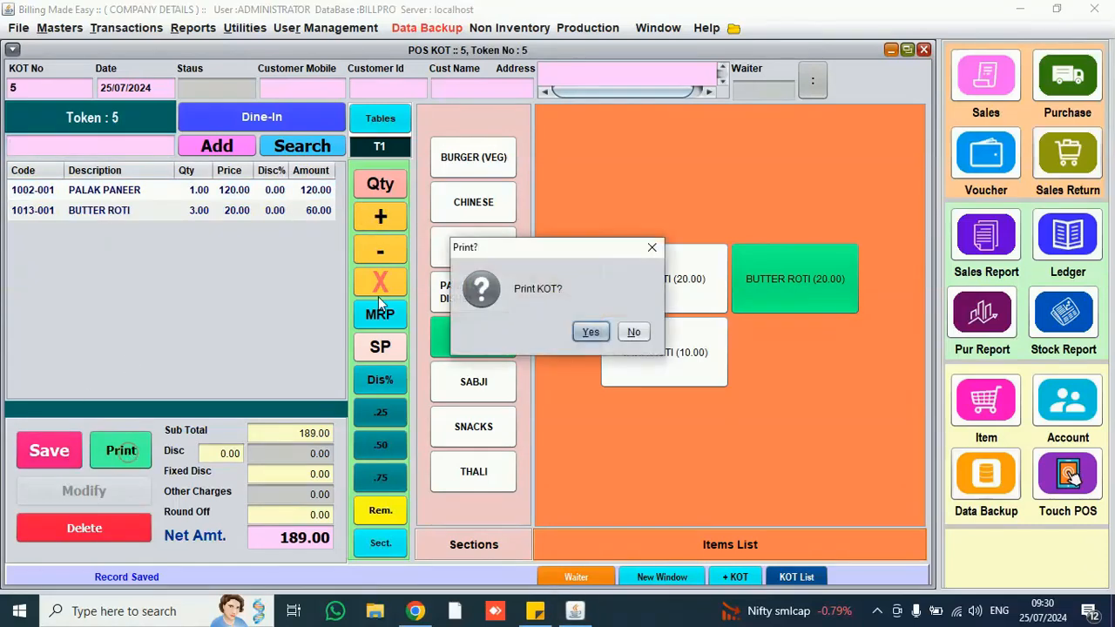
left_click(589, 332)
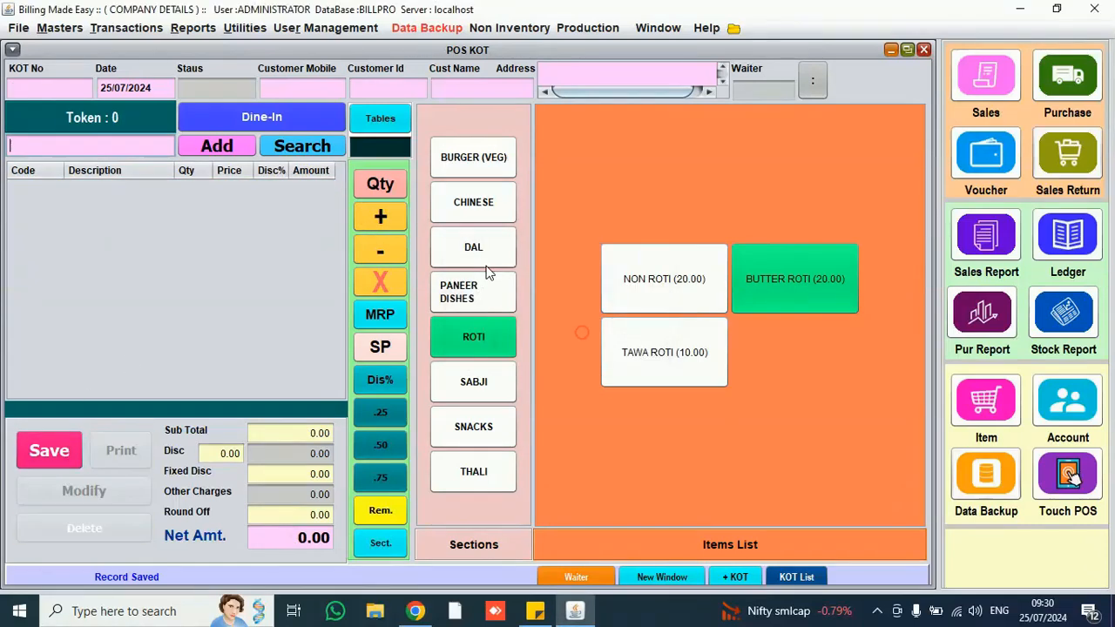
Create a combined bill from both KOTs of table T1 and save it as an invoice
left_click(381, 119)
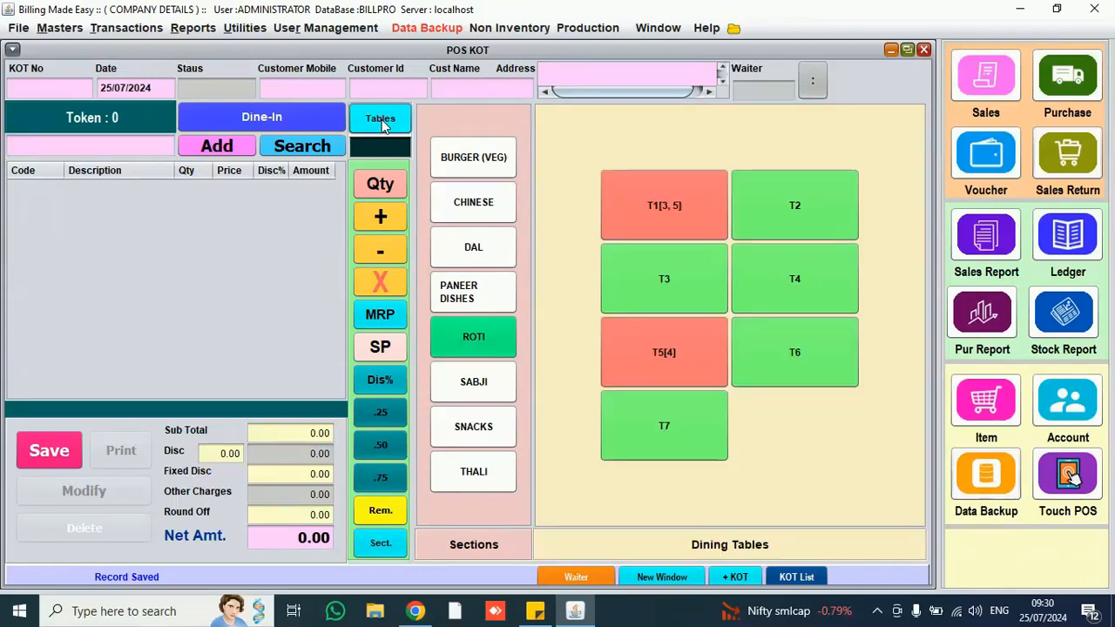
left_click(656, 209)
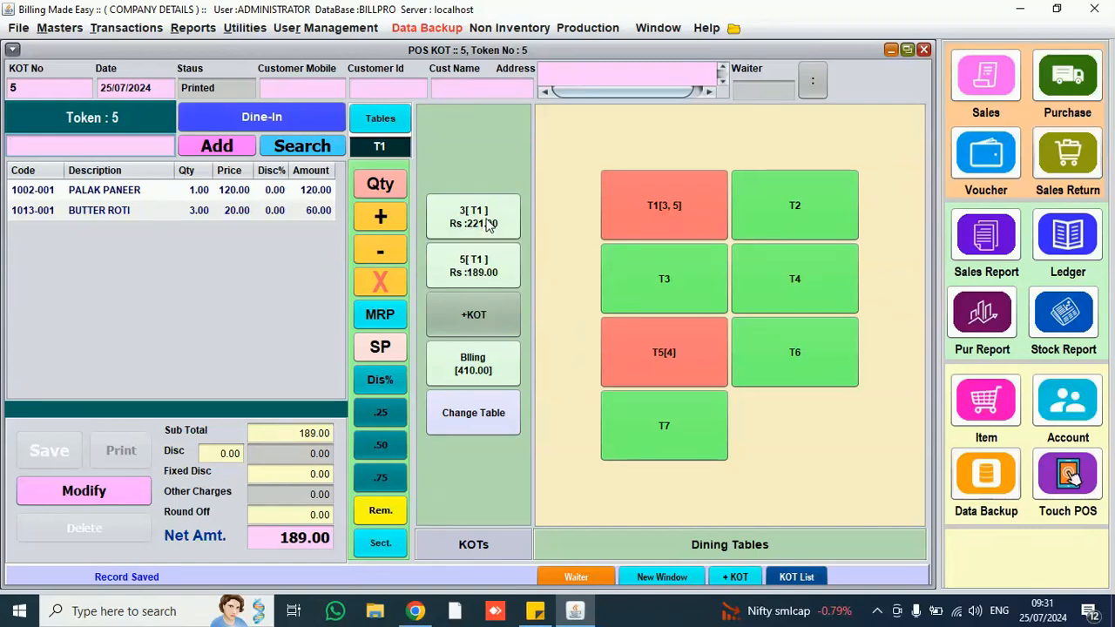
left_click(482, 366)
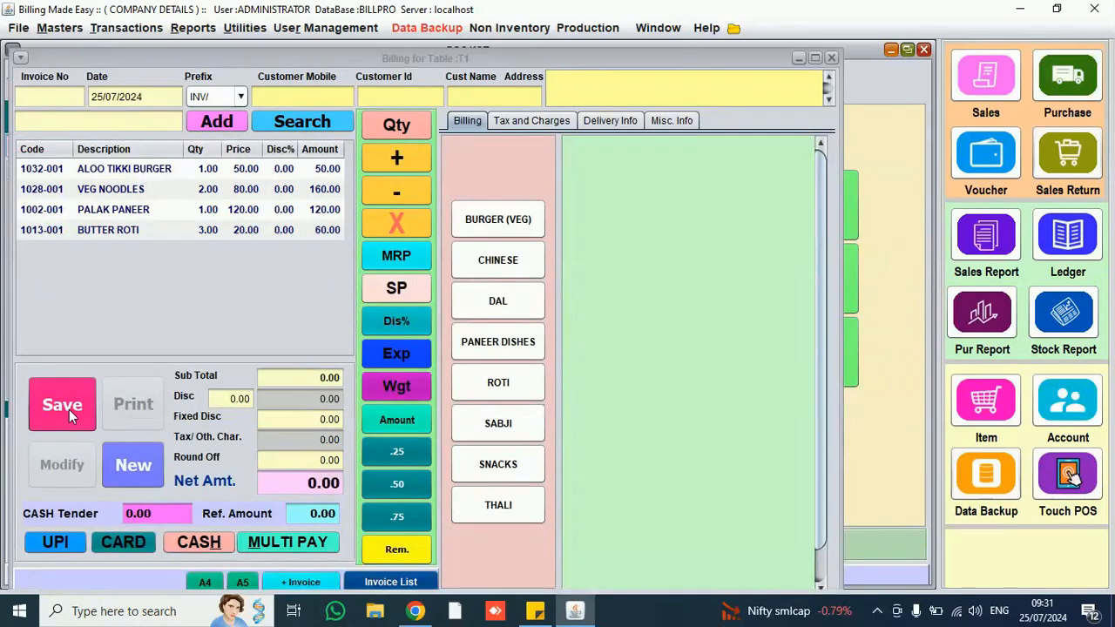
left_click(70, 409)
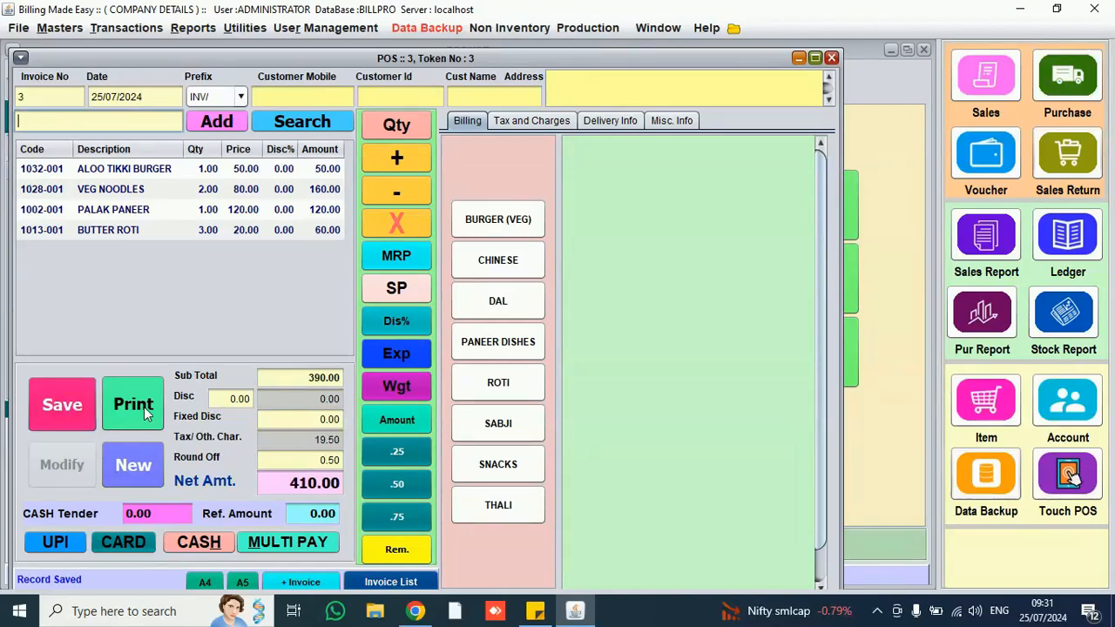
Preview the tax invoice for table T1 and close the preview
left_click(680, 121)
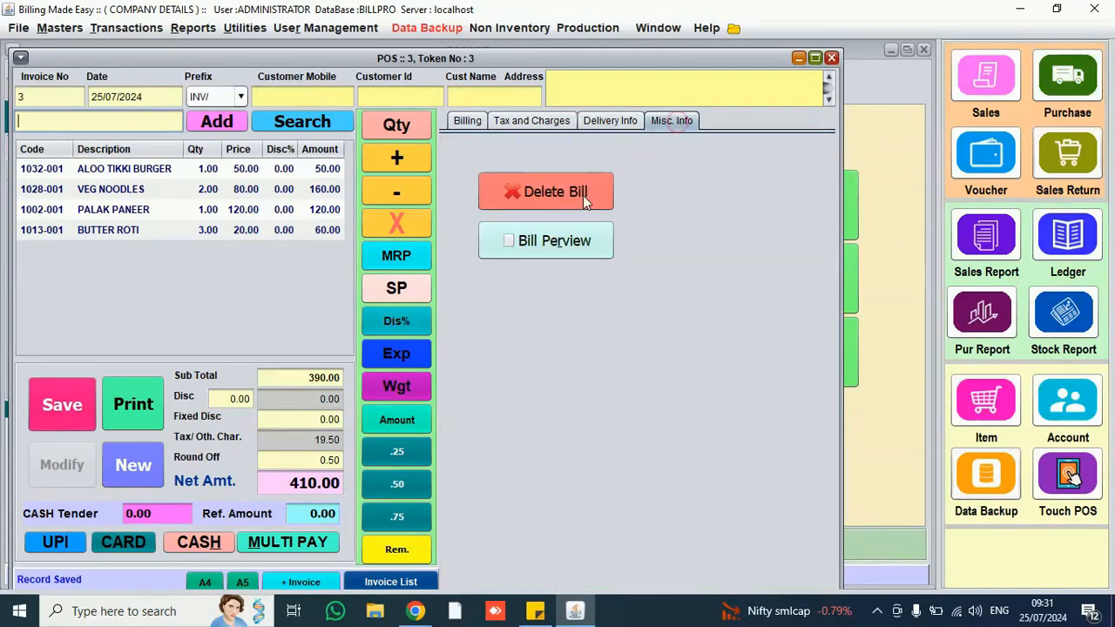
left_click(556, 243)
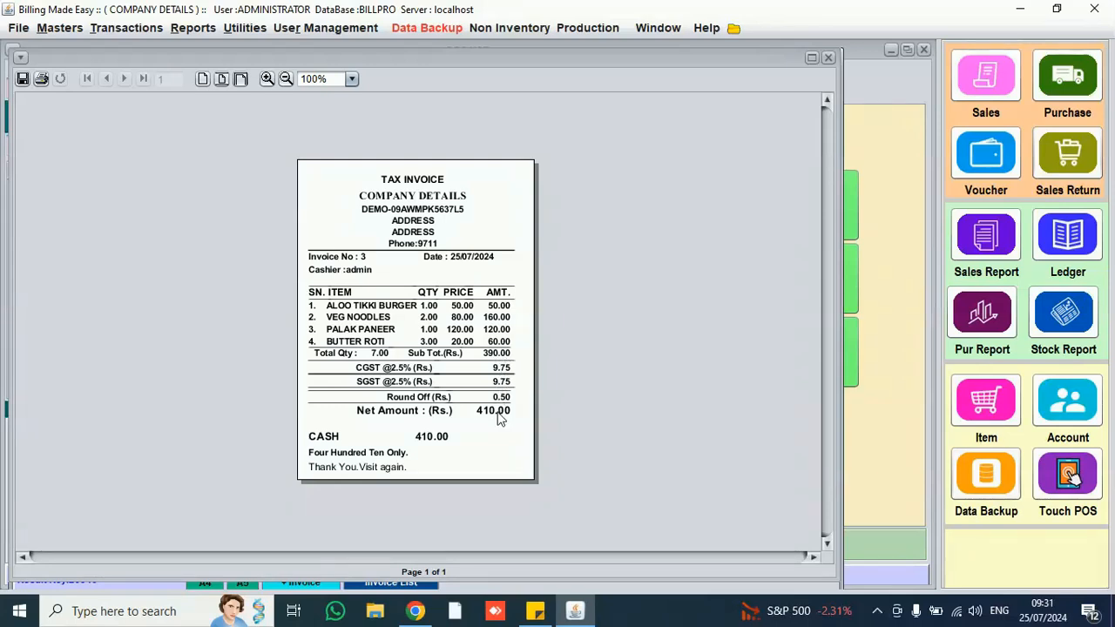
left_click(828, 58)
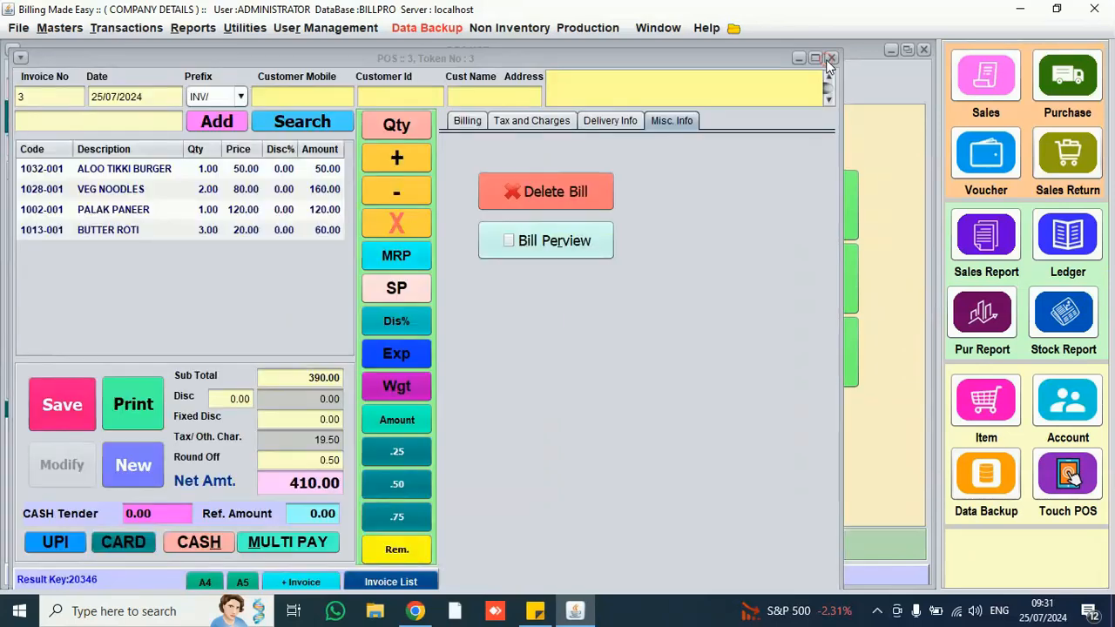
Save the T1 bill again from the billing view and print it to a PDF document
left_click(468, 122)
left_click(59, 406)
left_click(131, 408)
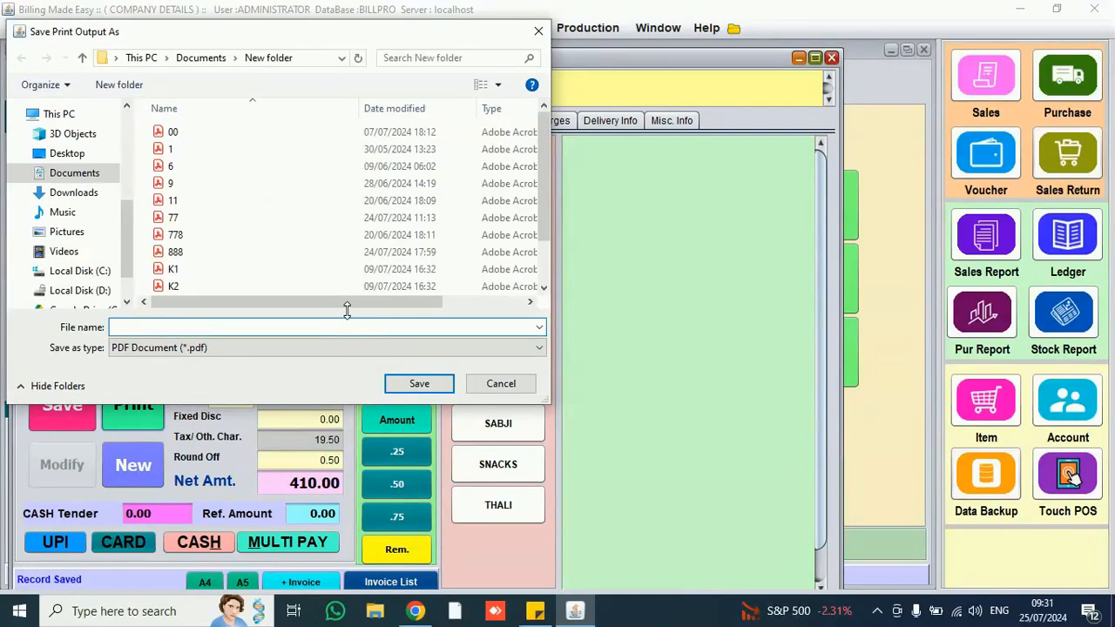
key("Return")
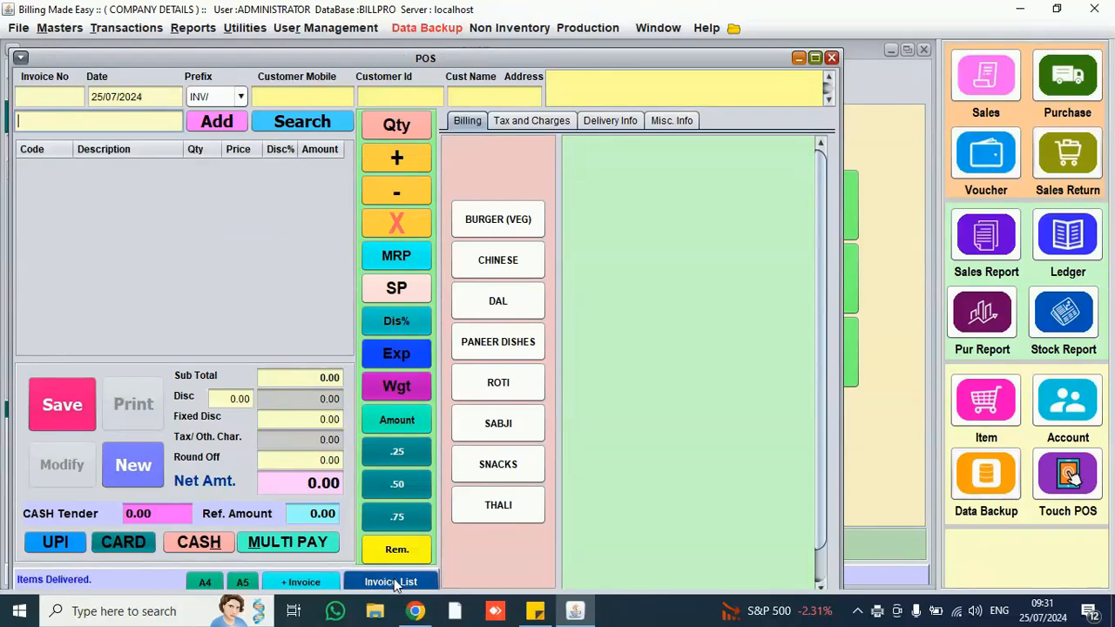
Open invoice 3 for table T1 from the invoice list to check it, and close the billing and KOT windows
left_click(393, 583)
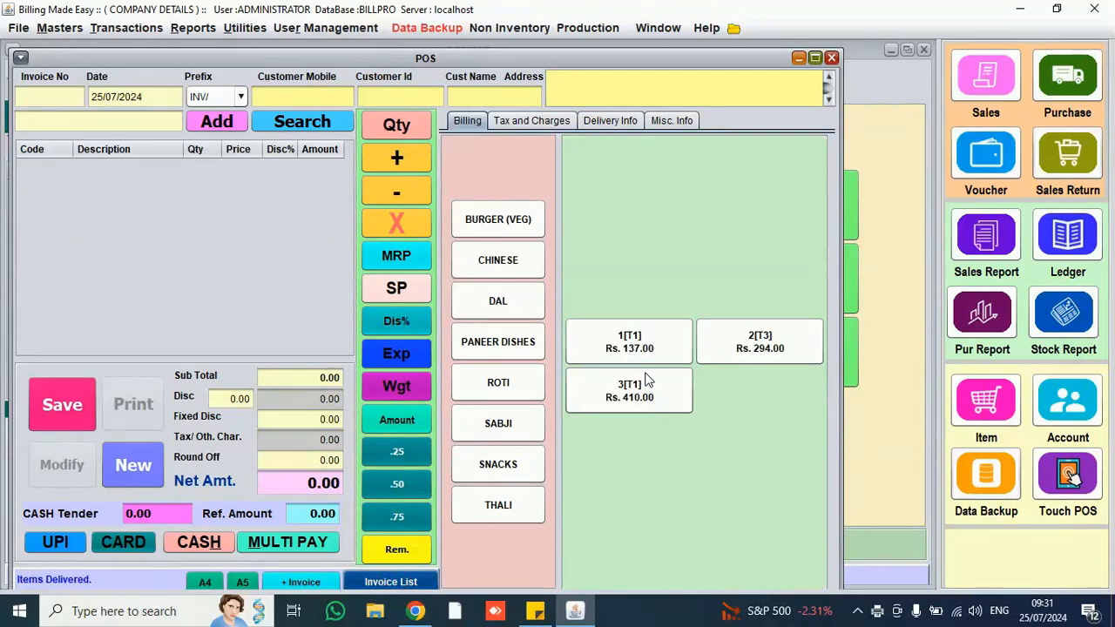
left_click(634, 397)
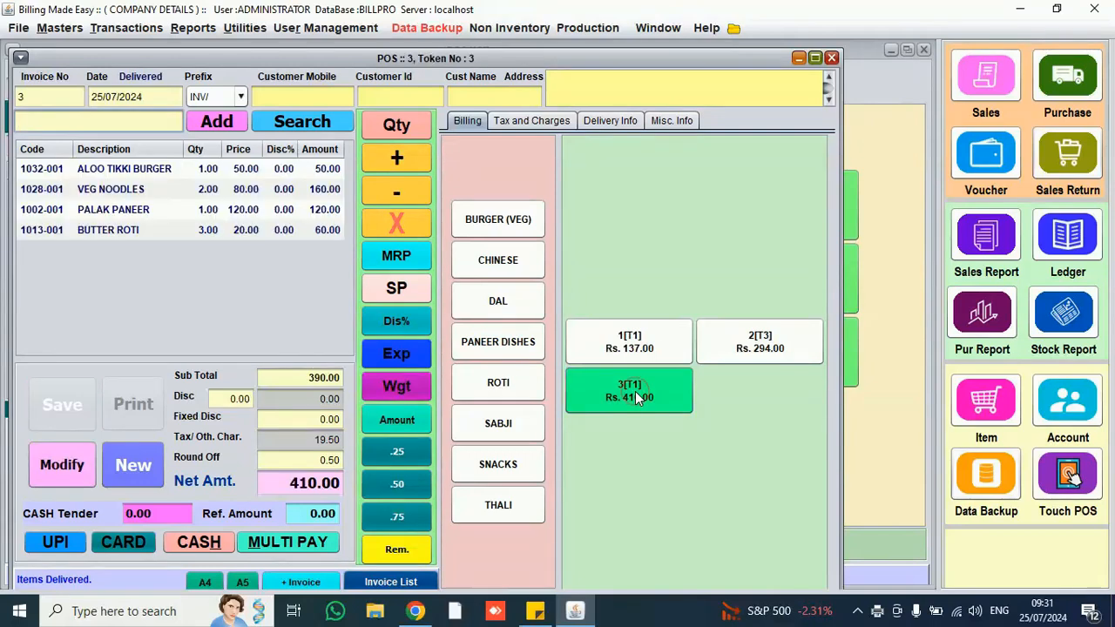
left_click(833, 58)
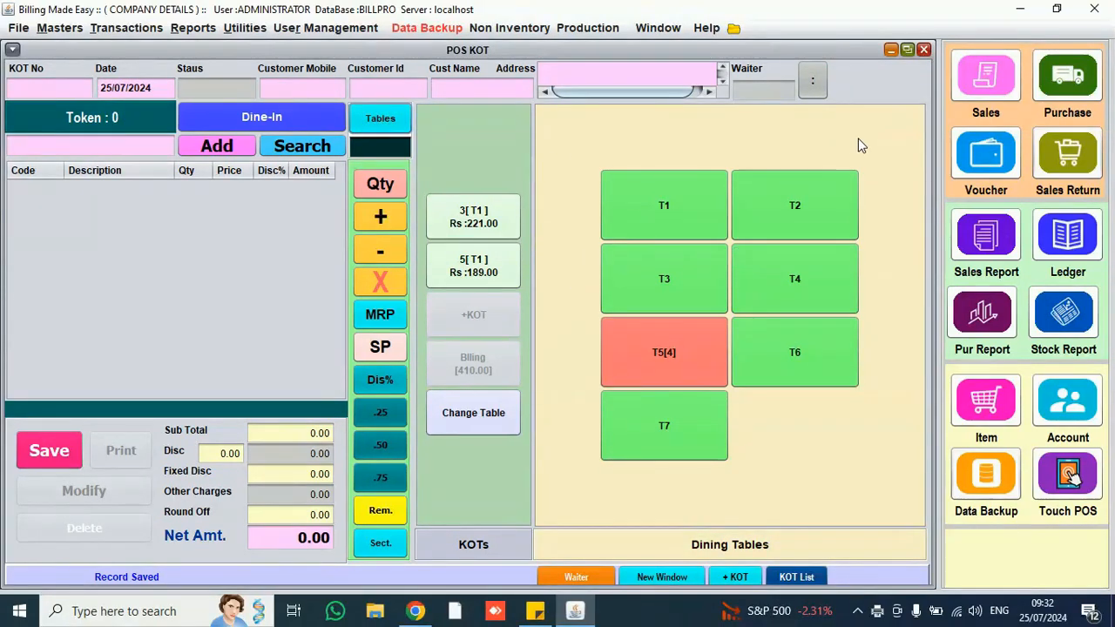
left_click(923, 50)
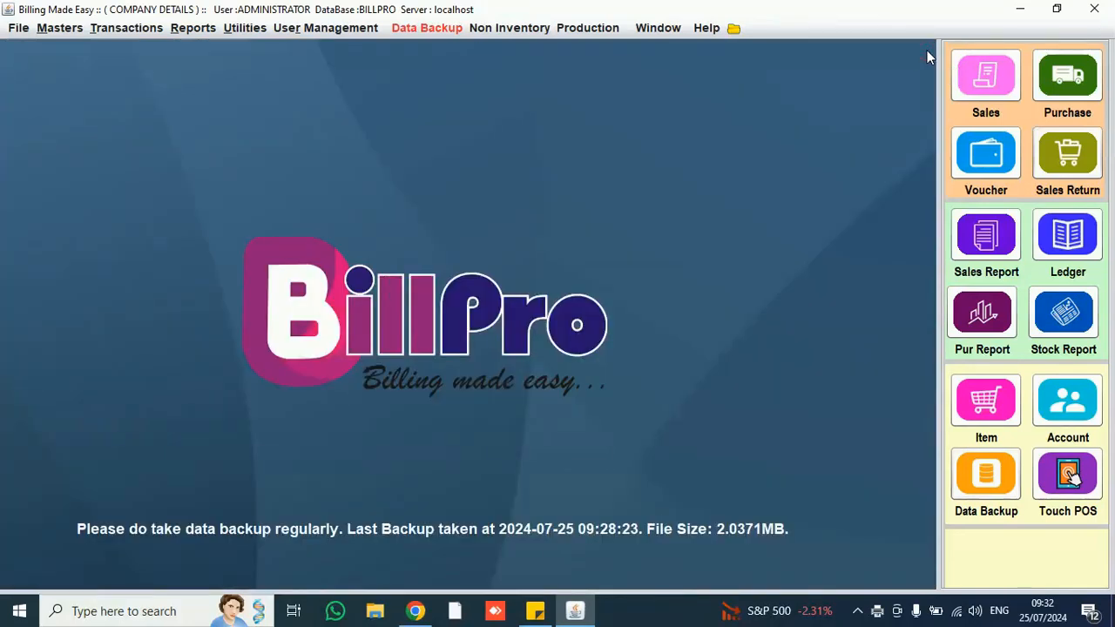
Run the KOT Sales Summary report for 25/07/2024 in pdf format, review it down to the grand total, and close it
left_click(144, 32)
mouse_move(179, 33)
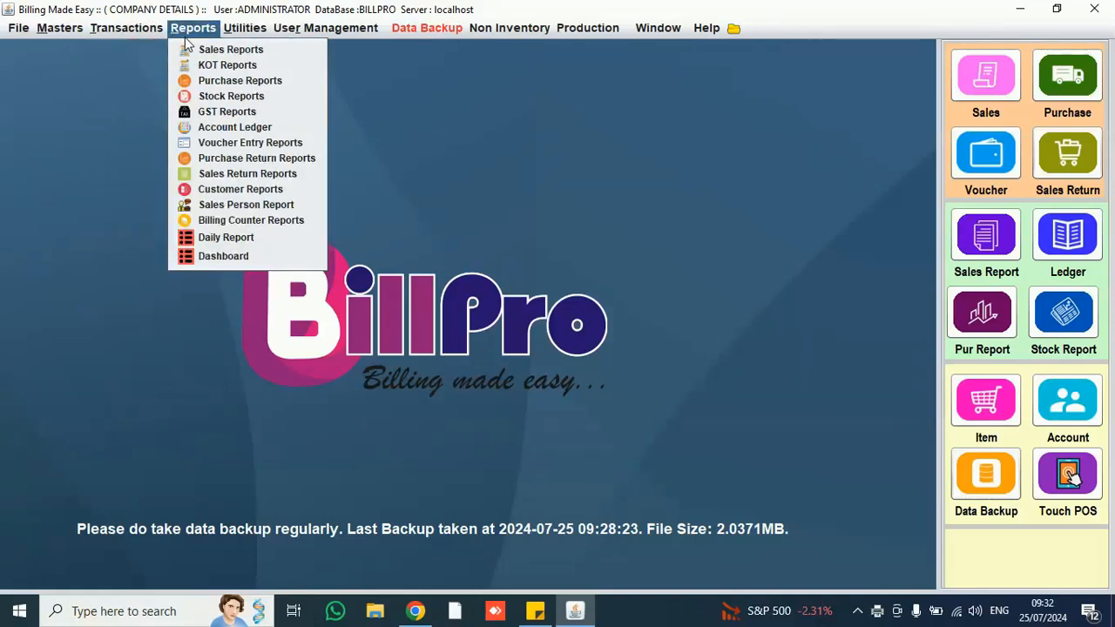
left_click(202, 68)
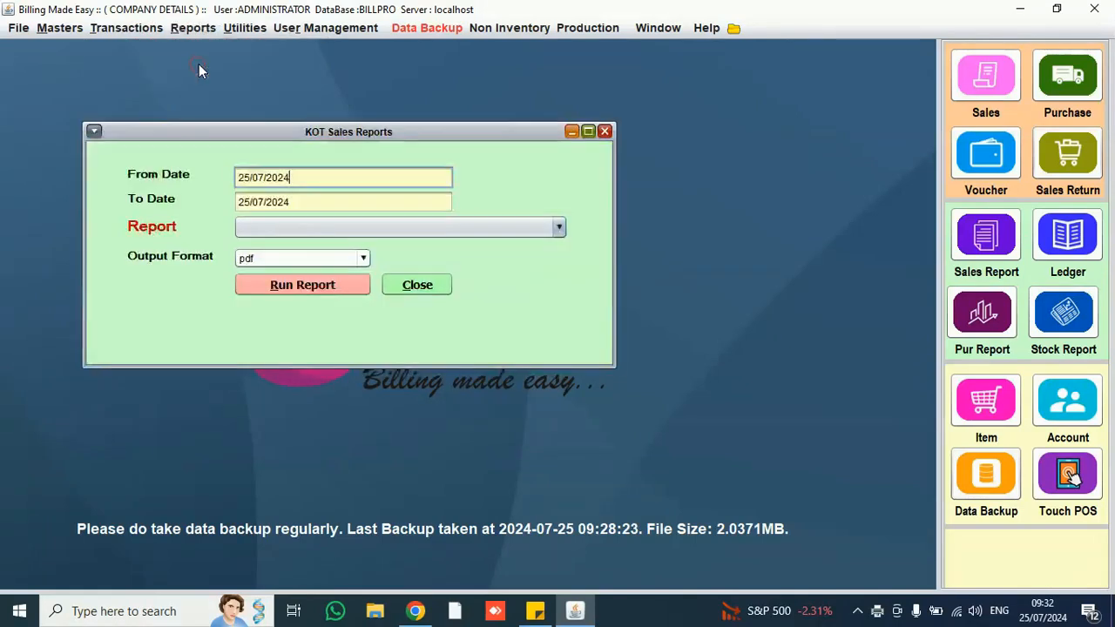
left_click(284, 232)
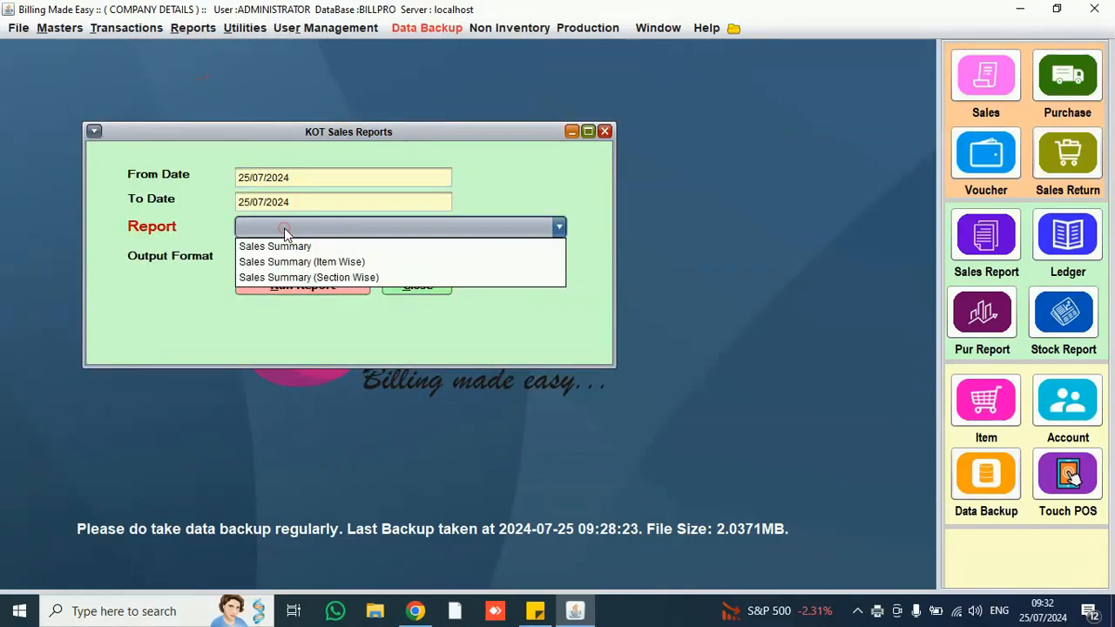
left_click(284, 244)
left_click(290, 286)
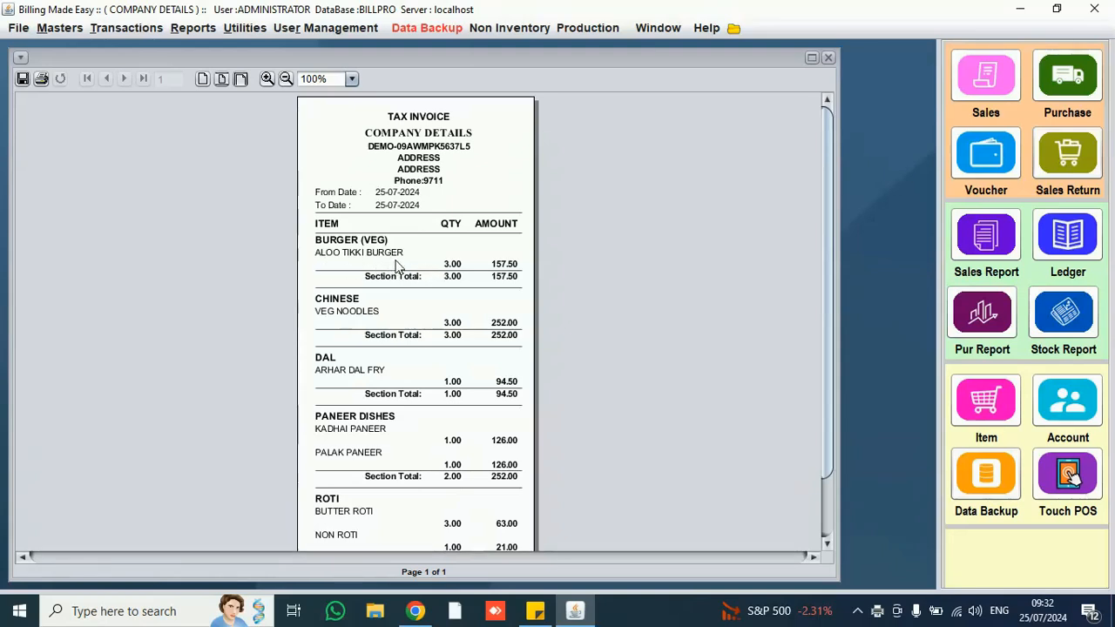
left_click(822, 517)
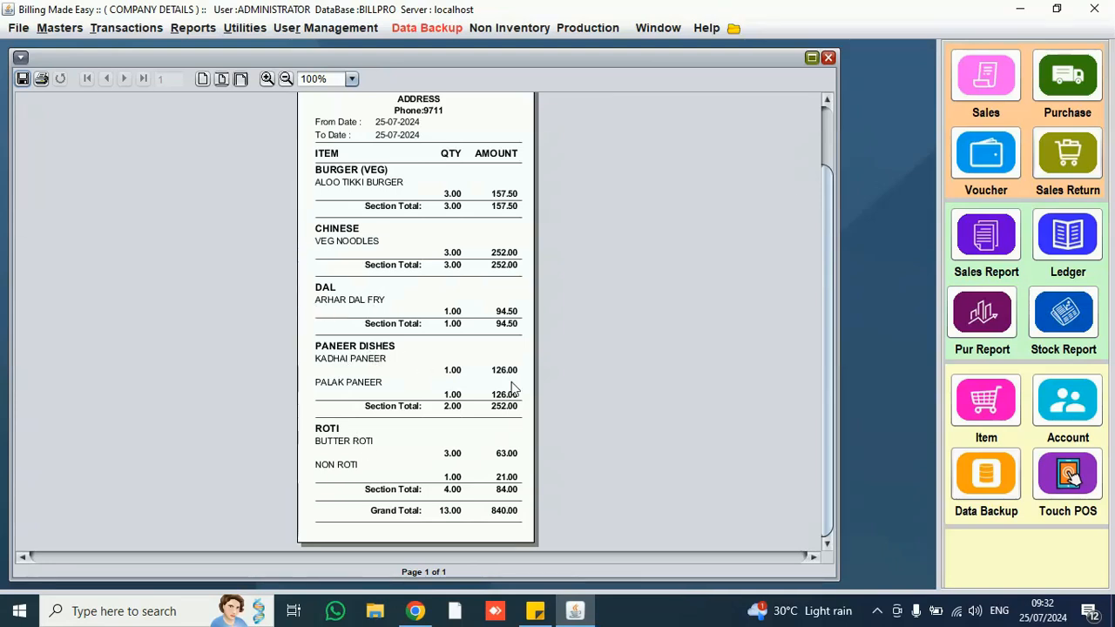
left_click(828, 58)
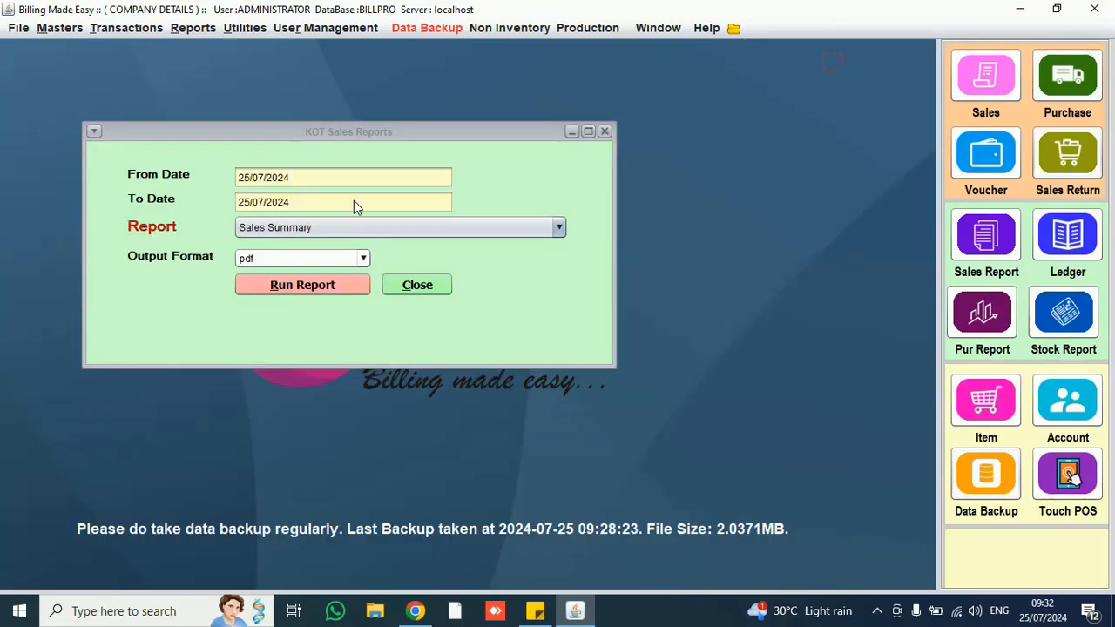
Run the Sales Summary (Item Wise) KOT report for the same date and close its preview
left_click(347, 230)
left_click(315, 264)
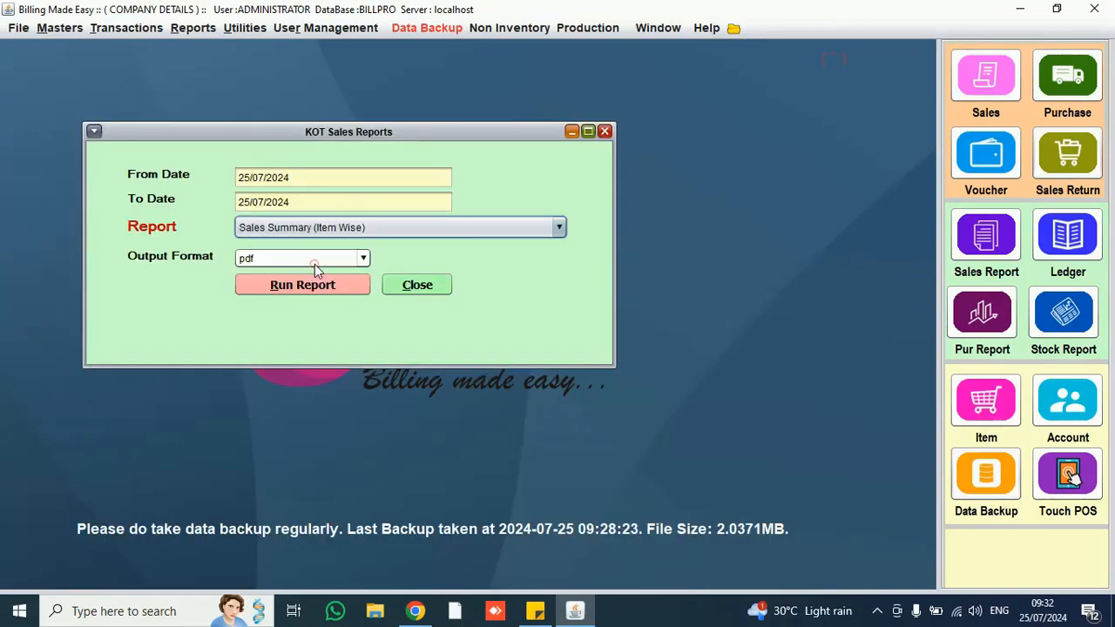
left_click(303, 288)
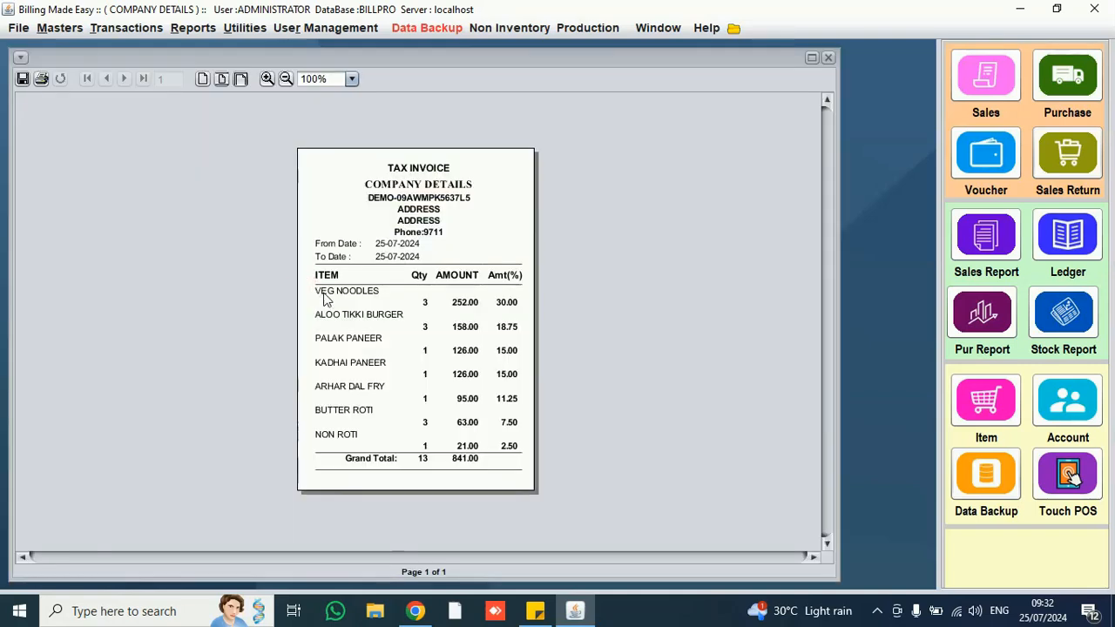
left_click(827, 58)
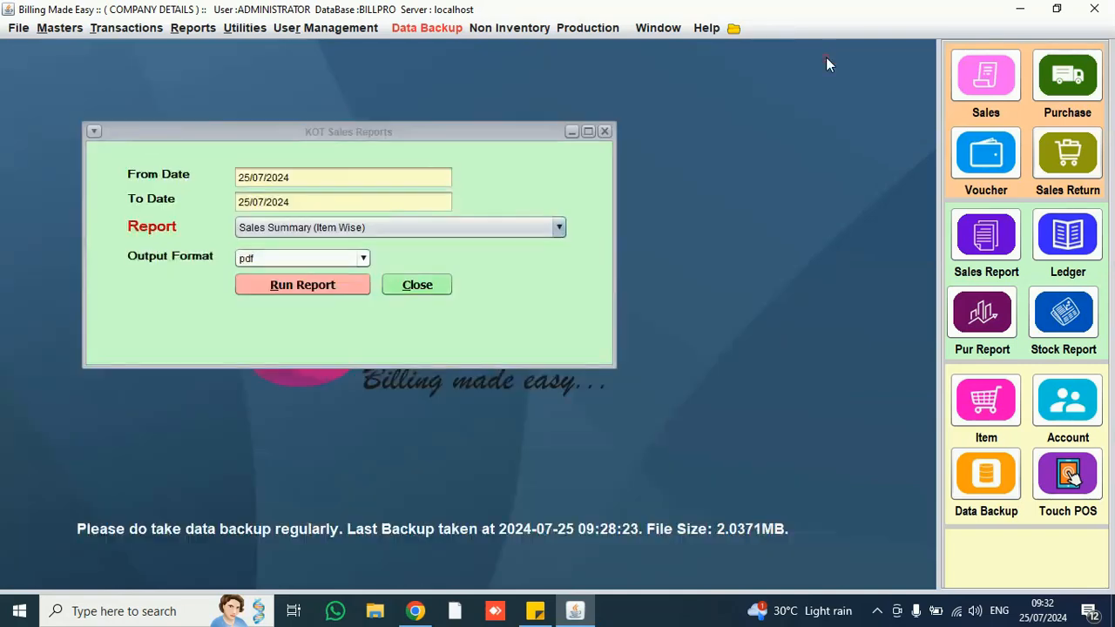
Run the Sales Summary (Section Wise) KOT report, then close its preview and the KOT Sales Reports window
left_click(375, 229)
left_click(330, 278)
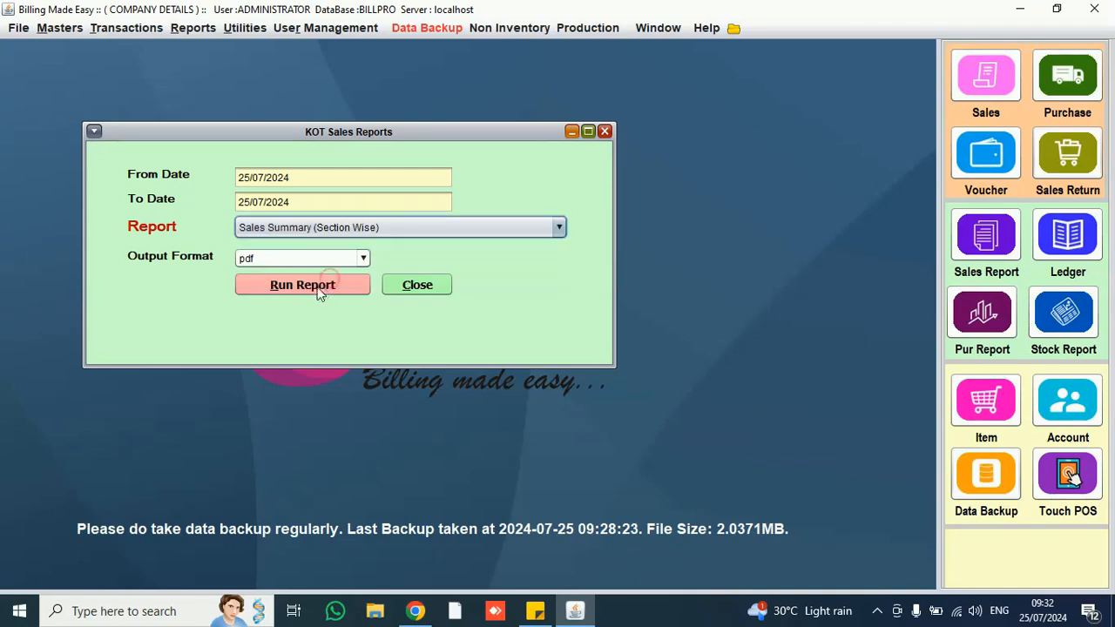
left_click(316, 287)
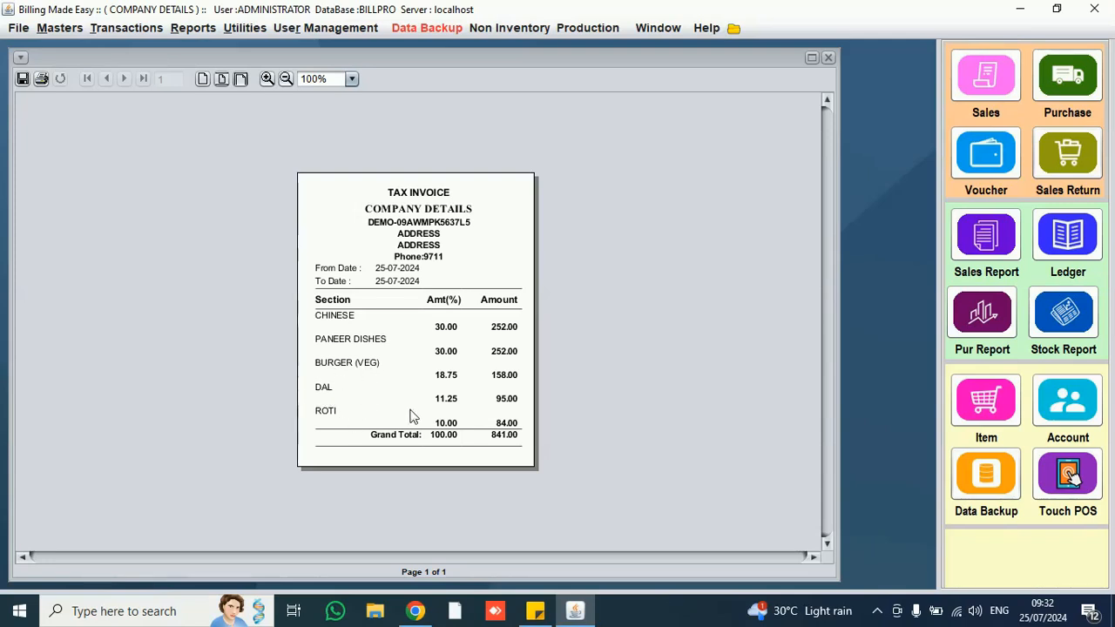
left_click(827, 59)
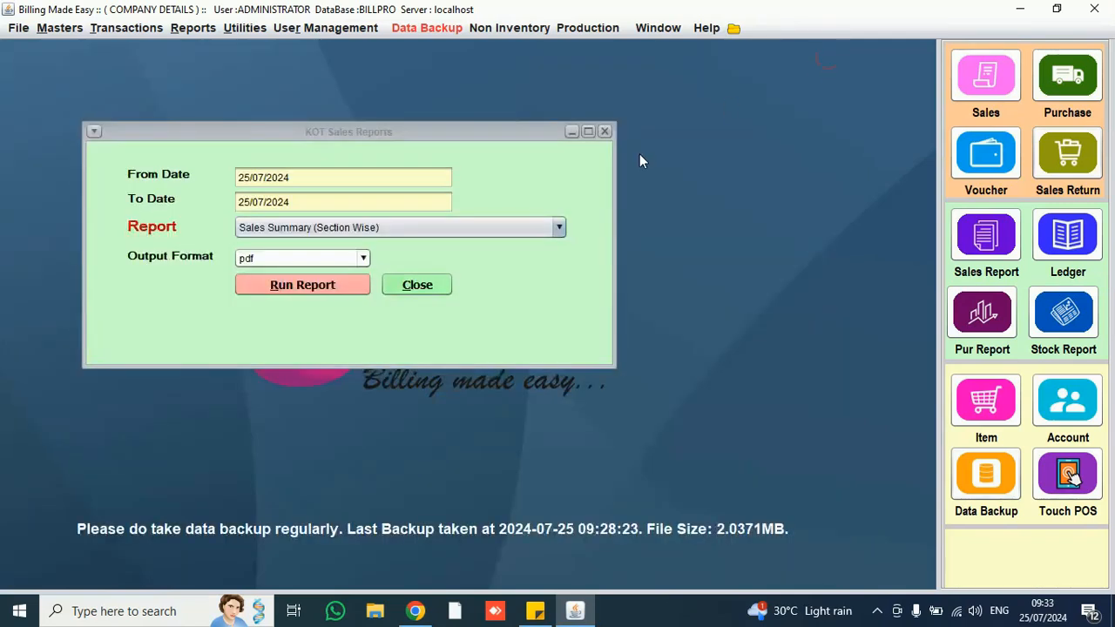
left_click(608, 133)
left_click(175, 35)
left_click(182, 35)
left_click(183, 36)
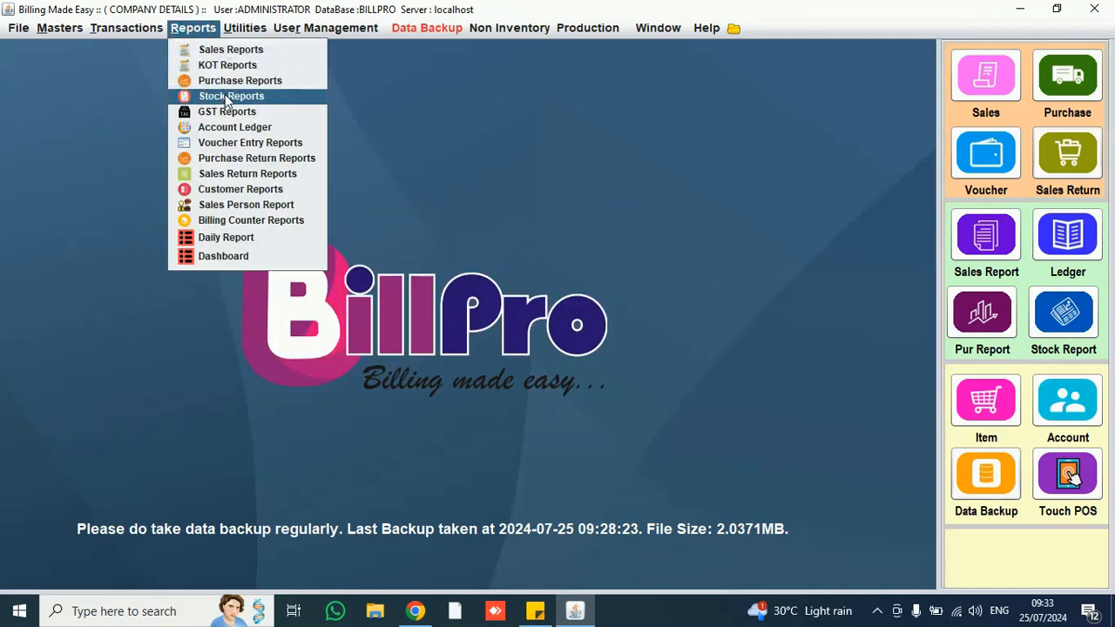
mouse_move(140, 33)
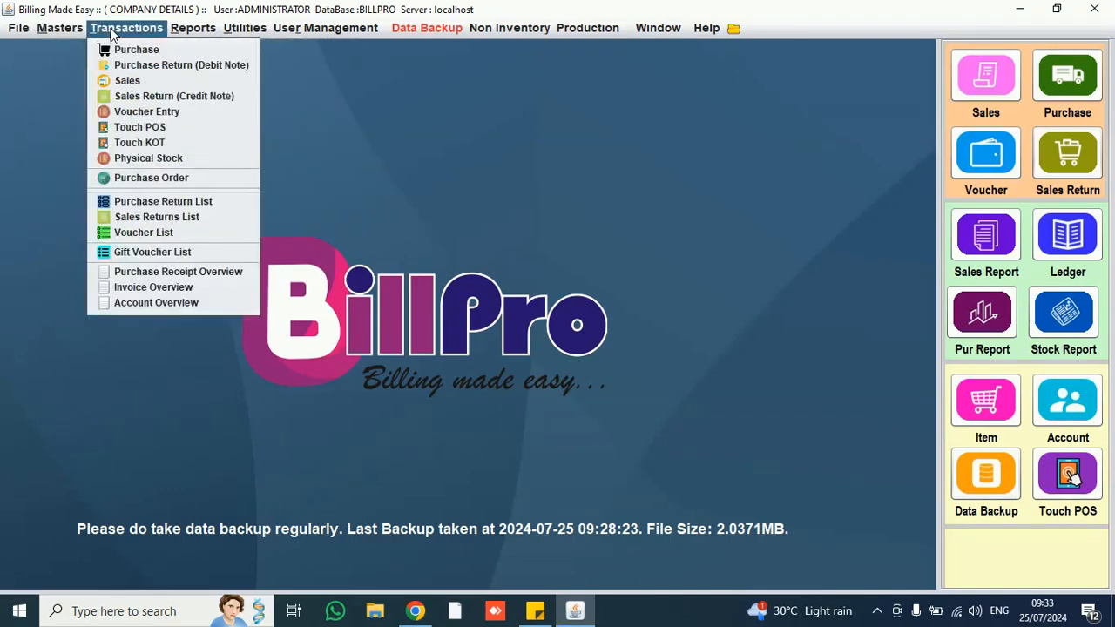
mouse_move(63, 35)
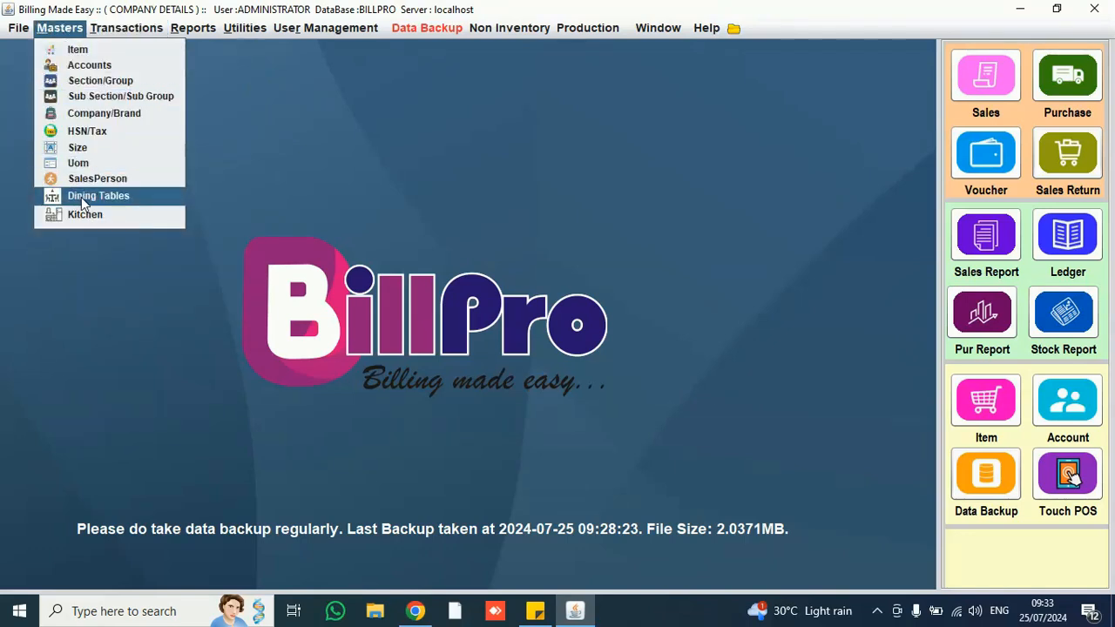
left_click(340, 150)
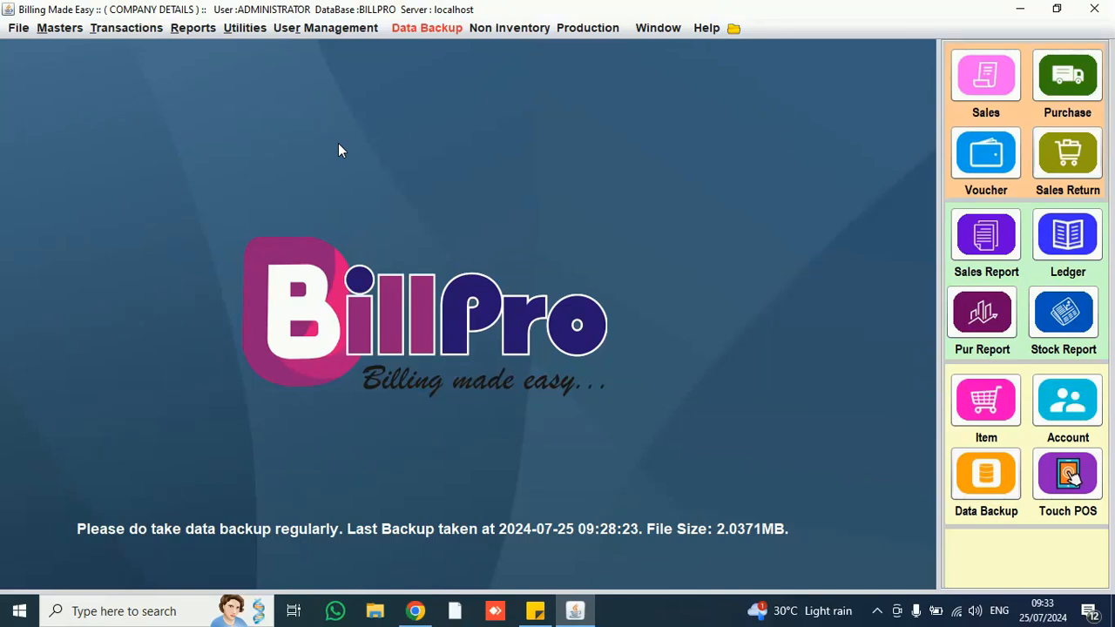
left_click(122, 29)
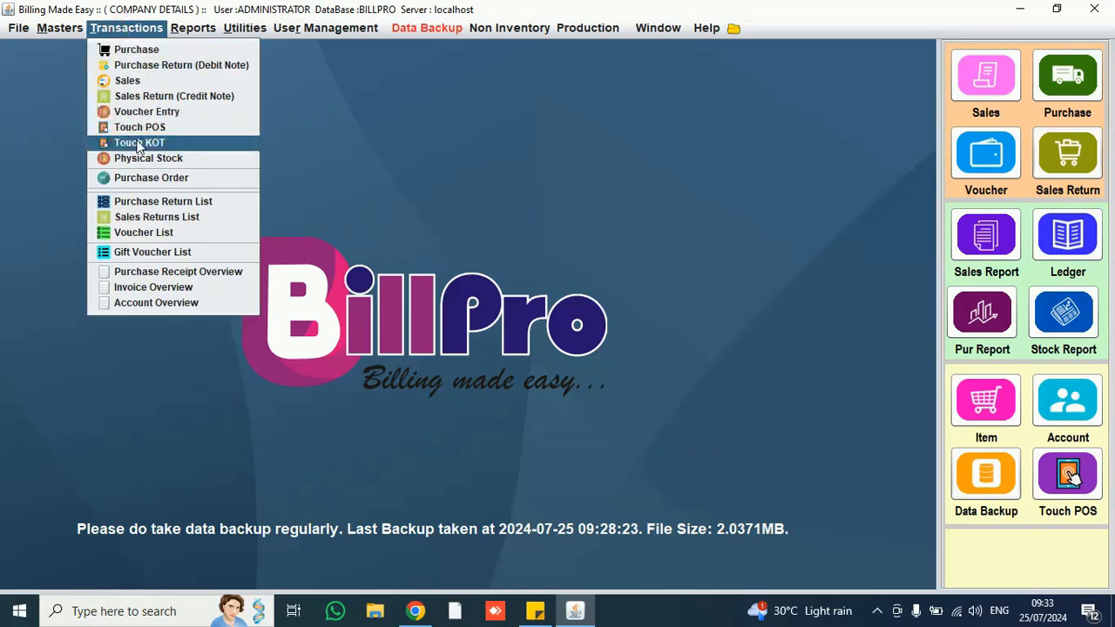
left_click(505, 148)
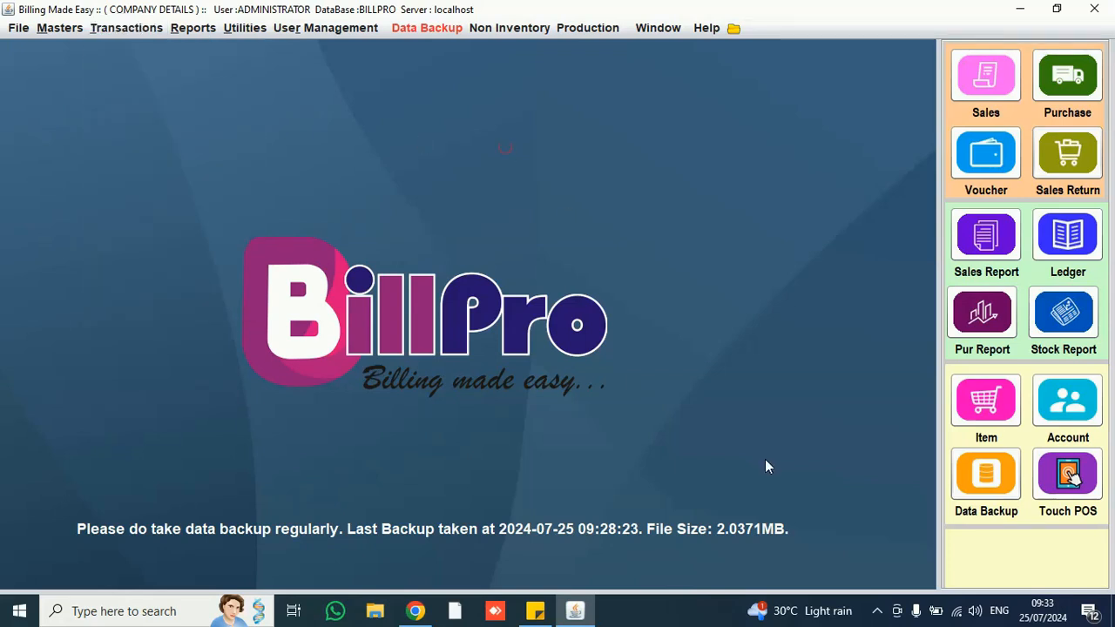
left_click(877, 611)
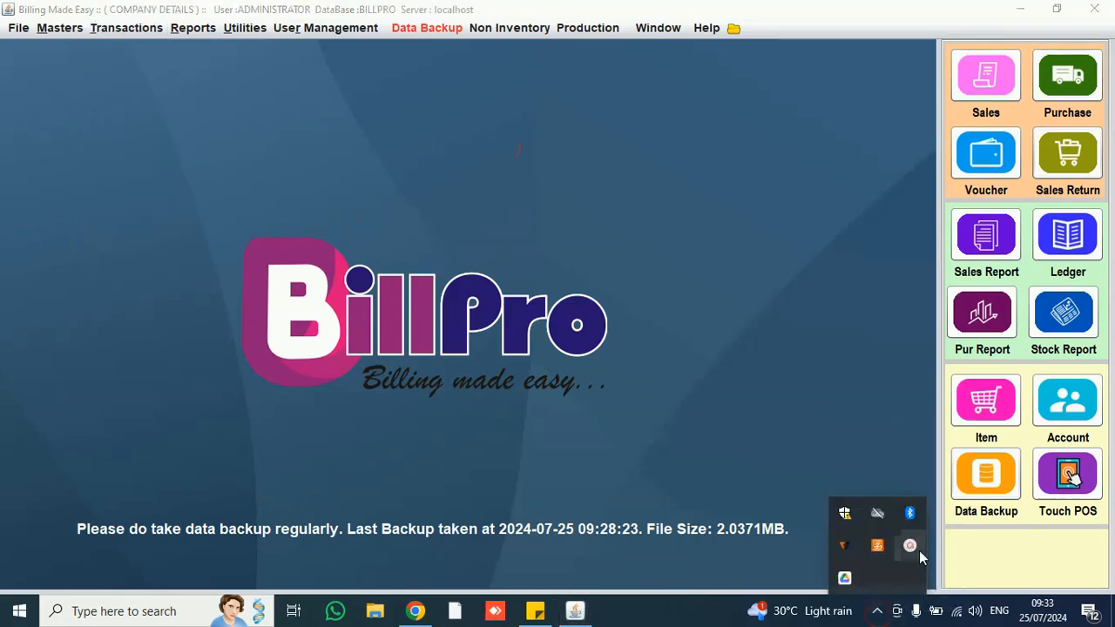